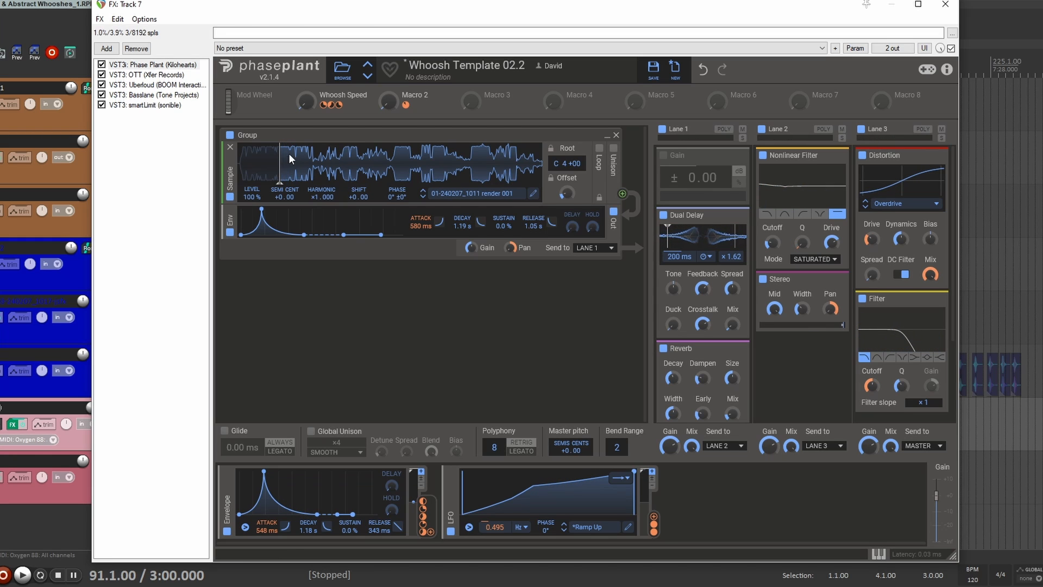
Shift the playback start position of the sample slightly earlier, and then near the end of its waveform
{"action": "left_click_drag", "start_coordinate": [280, 162], "coordinate": [269, 163]}
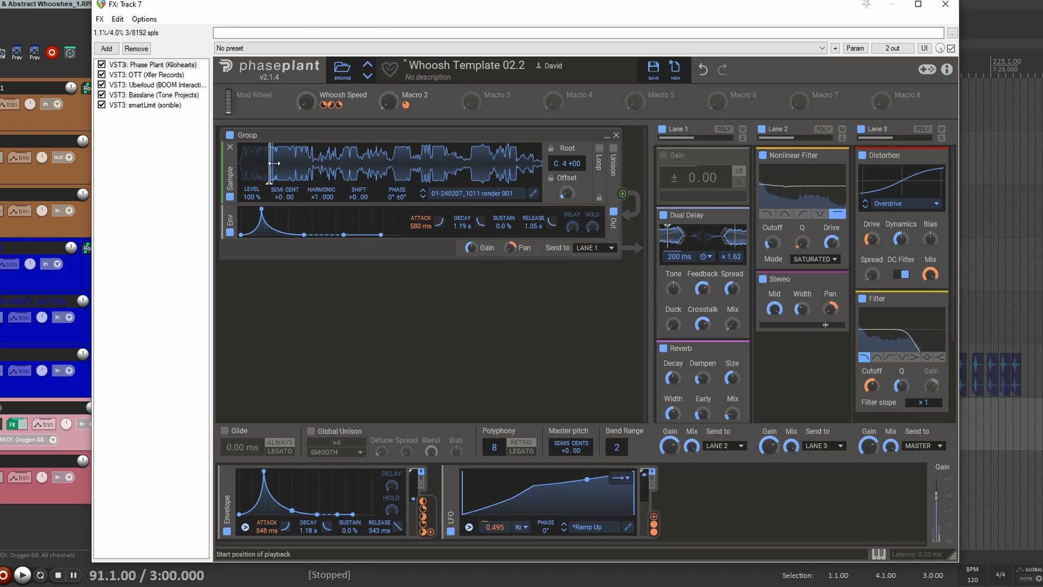
{"action": "mouse_move", "coordinate": [271, 163]}
{"action": "left_mouse_down"}
{"action": "mouse_move", "coordinate": [303, 175]}
{"action": "mouse_move", "coordinate": [525, 175]}
{"action": "left_mouse_up"}
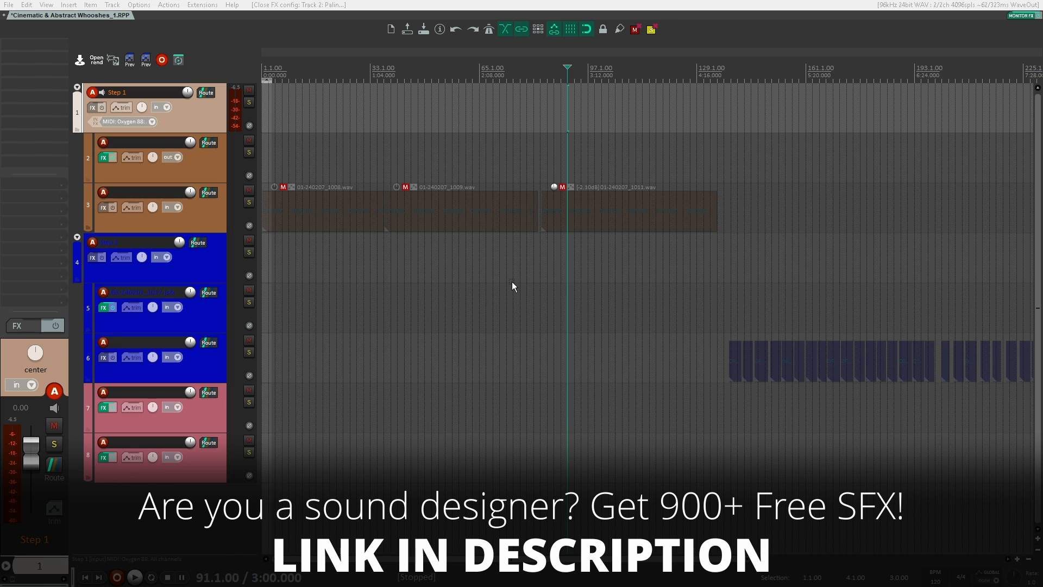
Open the Palindrome instrument on track 2 and examine the sounds loaded in its four samplers
{"action": "left_click", "coordinate": [200, 173]}
{"action": "left_click", "coordinate": [27, 44]}
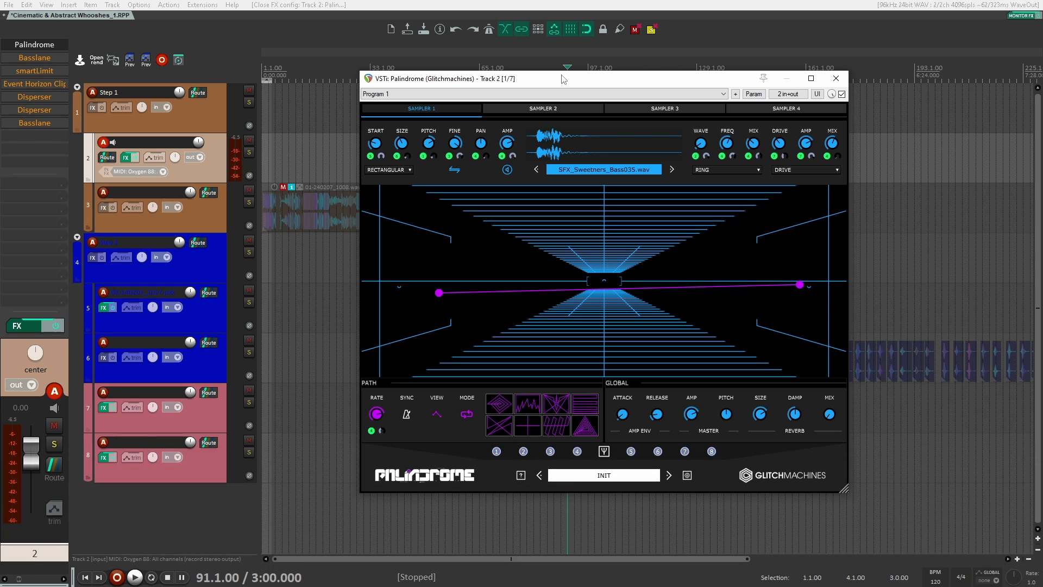
{"action": "left_click", "coordinate": [543, 109]}
{"action": "left_click", "coordinate": [665, 108]}
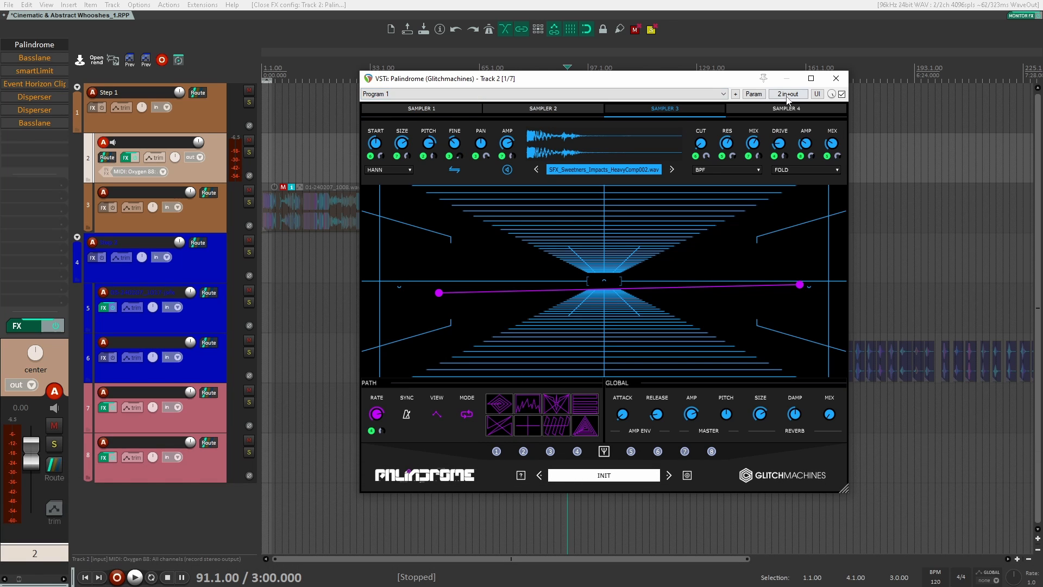
{"action": "left_click", "coordinate": [788, 109]}
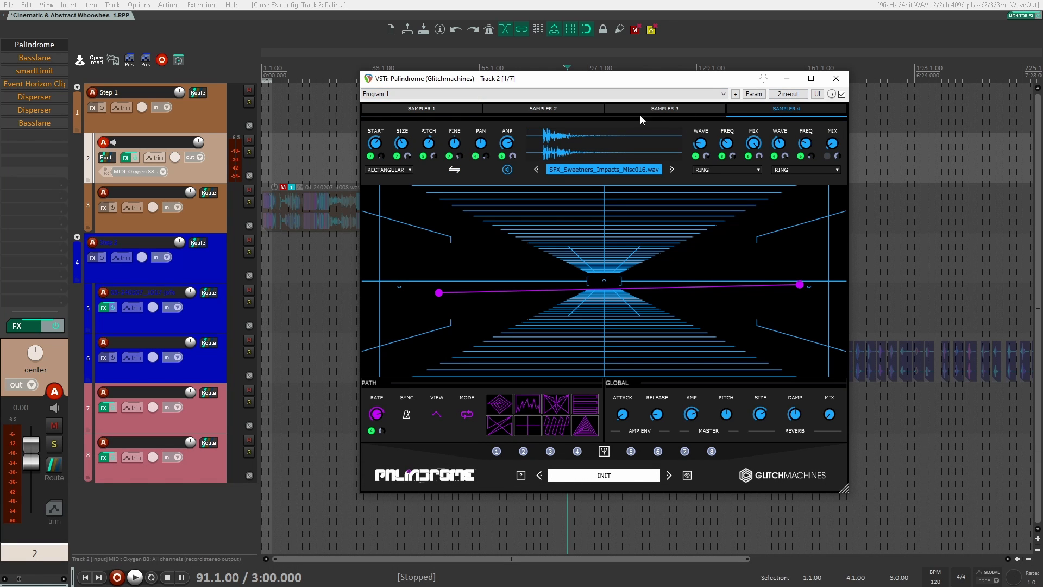
{"action": "left_click", "coordinate": [572, 110]}
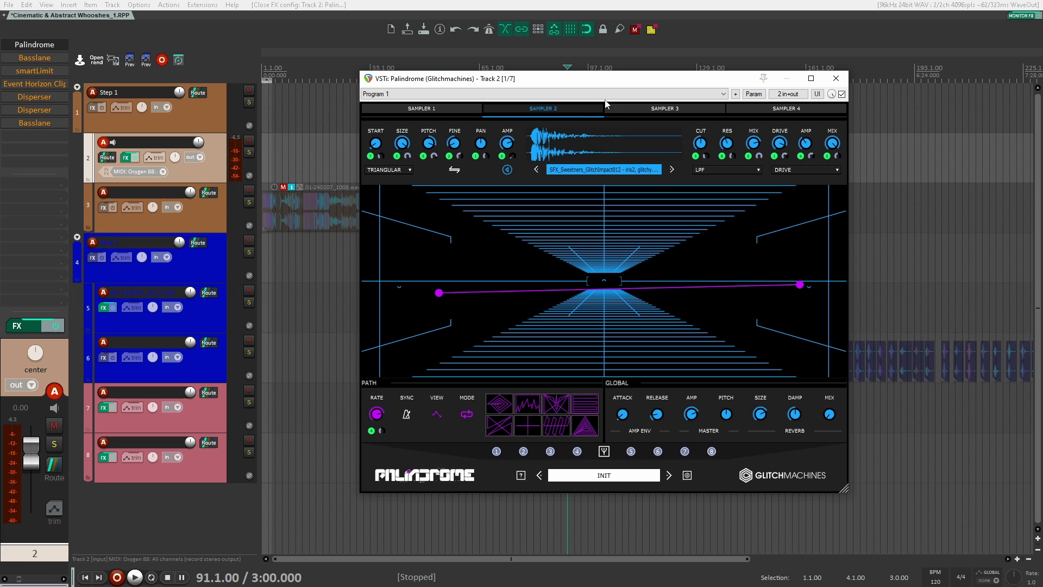
{"action": "left_click", "coordinate": [423, 110]}
Show Palindrome's randomization options, check the four samplers, and adjust the global reverb mix slightly
{"action": "left_click", "coordinate": [520, 475]}
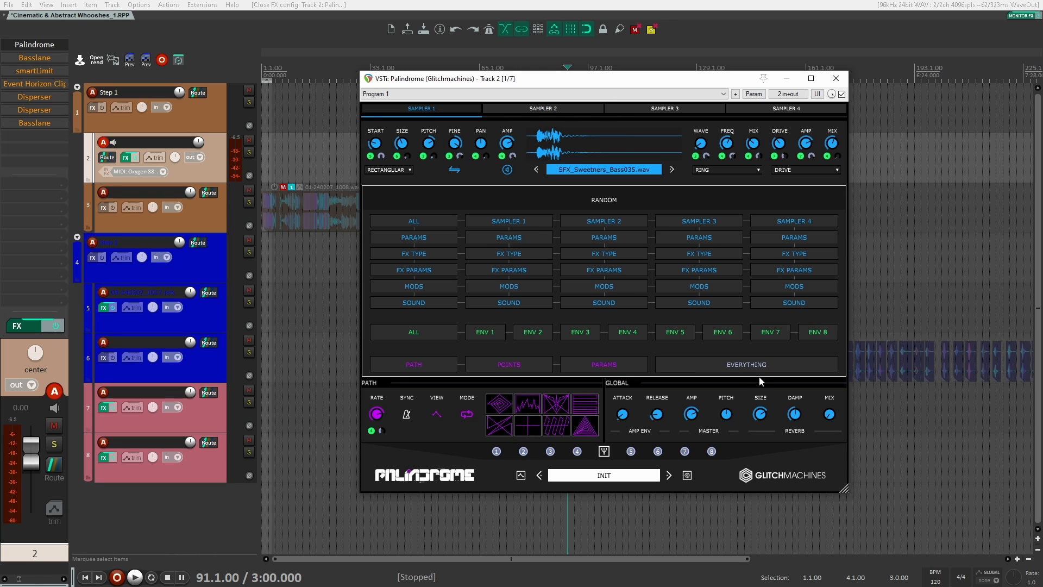
{"action": "left_click", "coordinate": [521, 476]}
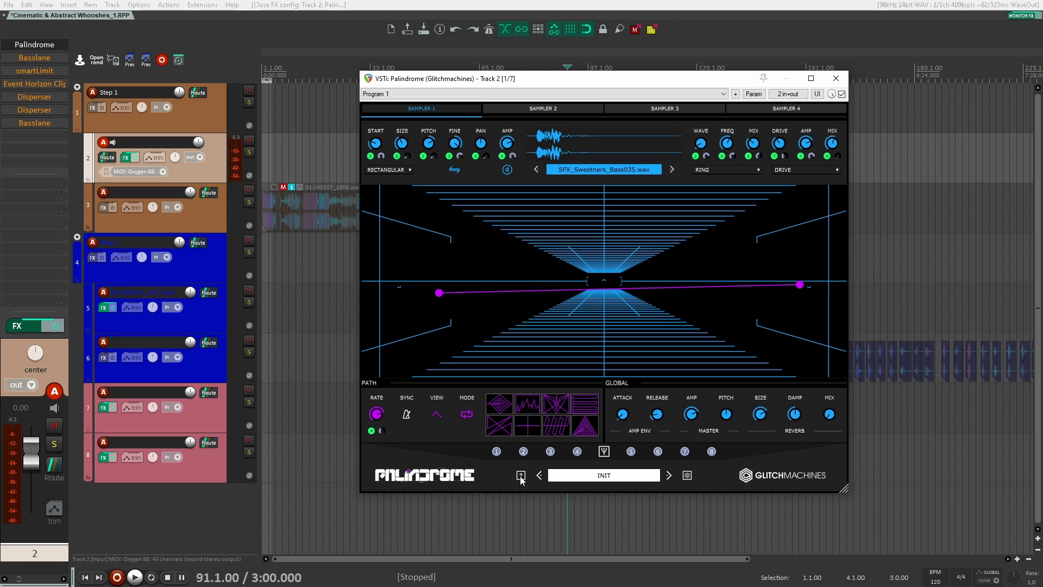
{"action": "left_click", "coordinate": [520, 475]}
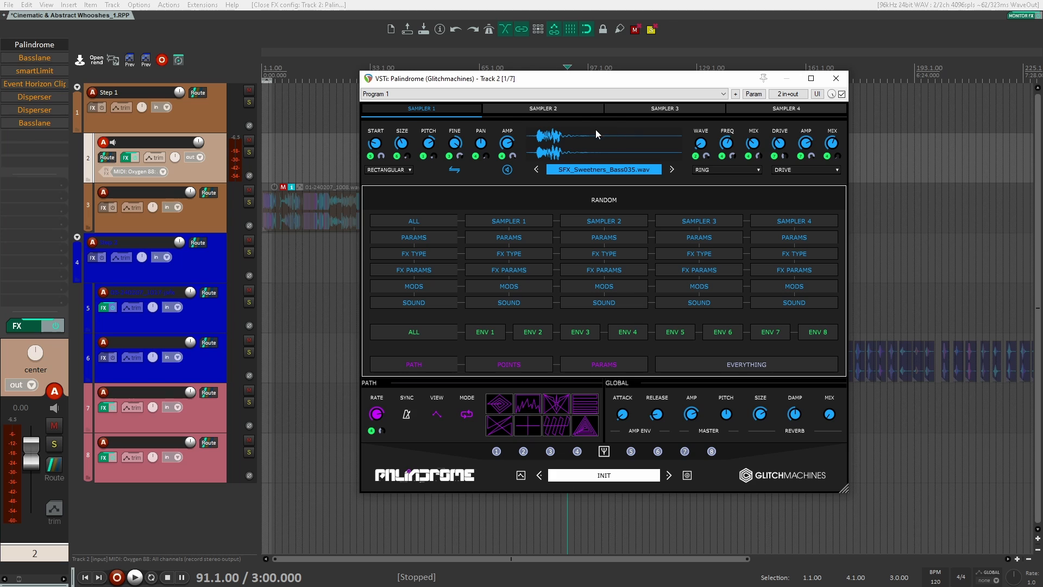
{"action": "left_click", "coordinate": [570, 109]}
{"action": "left_click", "coordinate": [648, 110]}
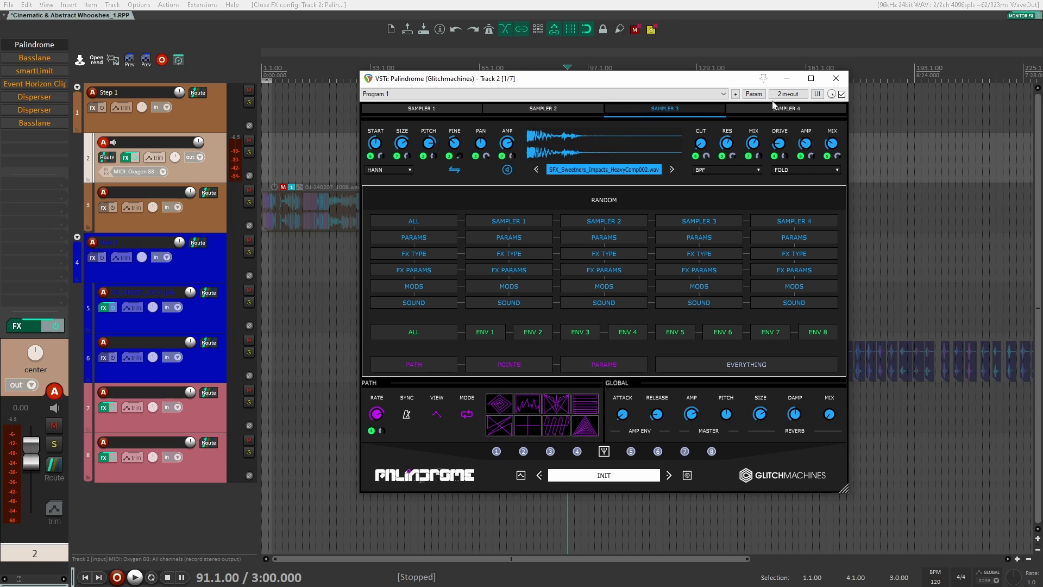
{"action": "left_click", "coordinate": [776, 110]}
{"action": "left_click", "coordinate": [429, 108]}
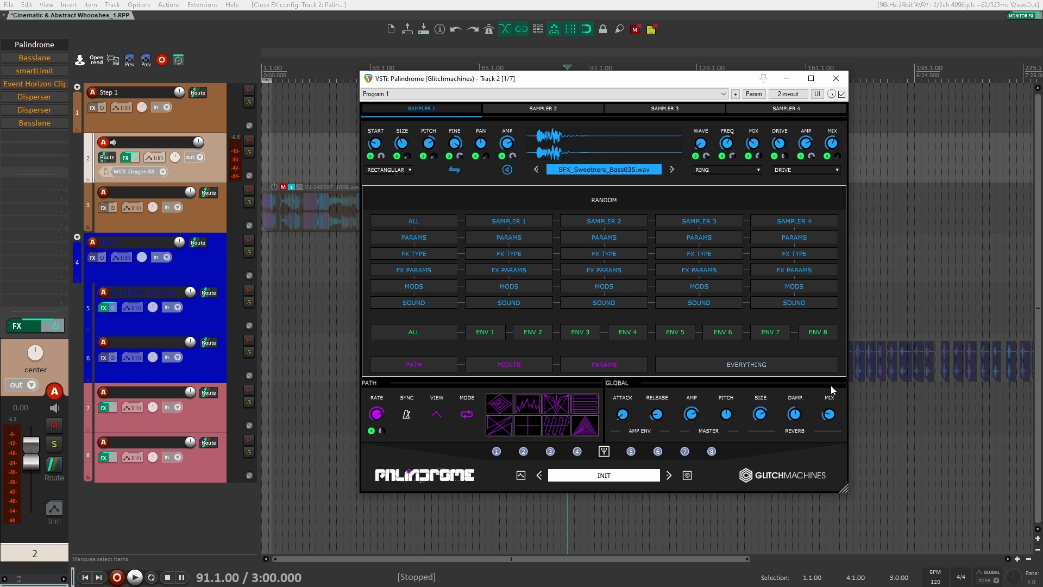
{"action": "left_click_drag", "start_coordinate": [833, 411], "coordinate": [830, 410]}
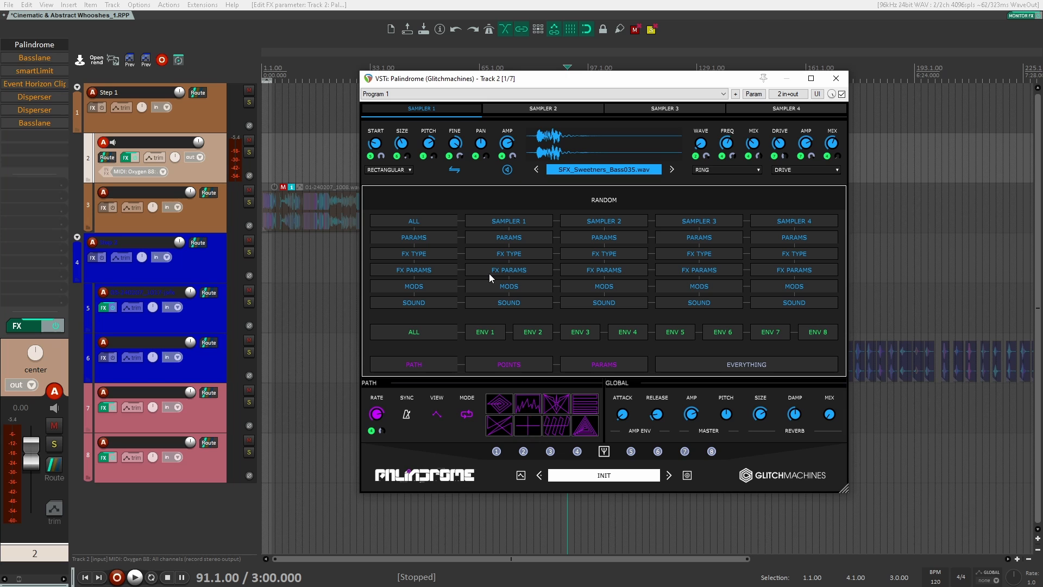
Examine the width and side-harmonics amount settings of the first Basslane on track 2, and close it
{"action": "left_click", "coordinate": [43, 58]}
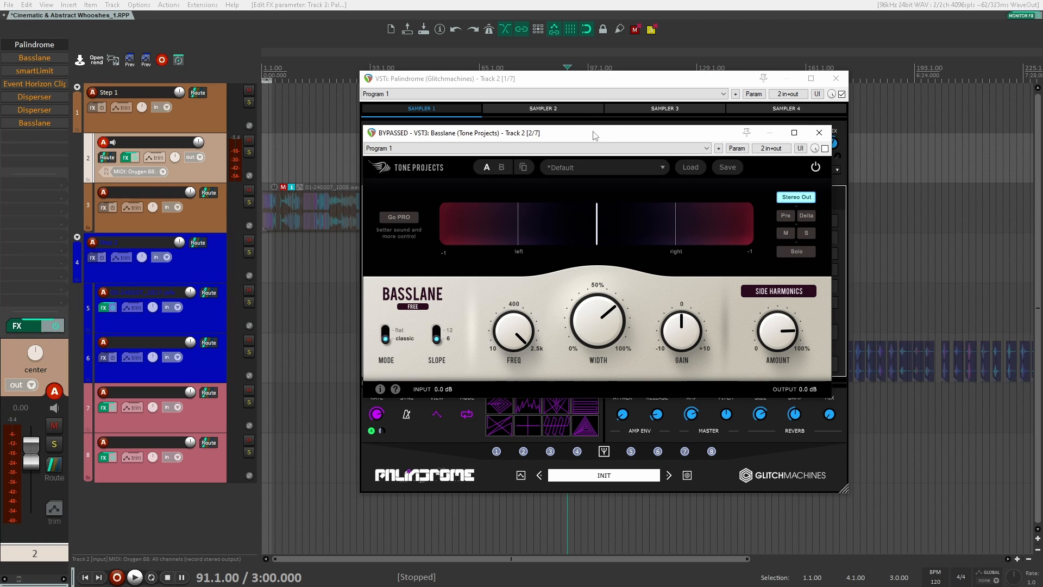
{"action": "mouse_move", "coordinate": [609, 341]}
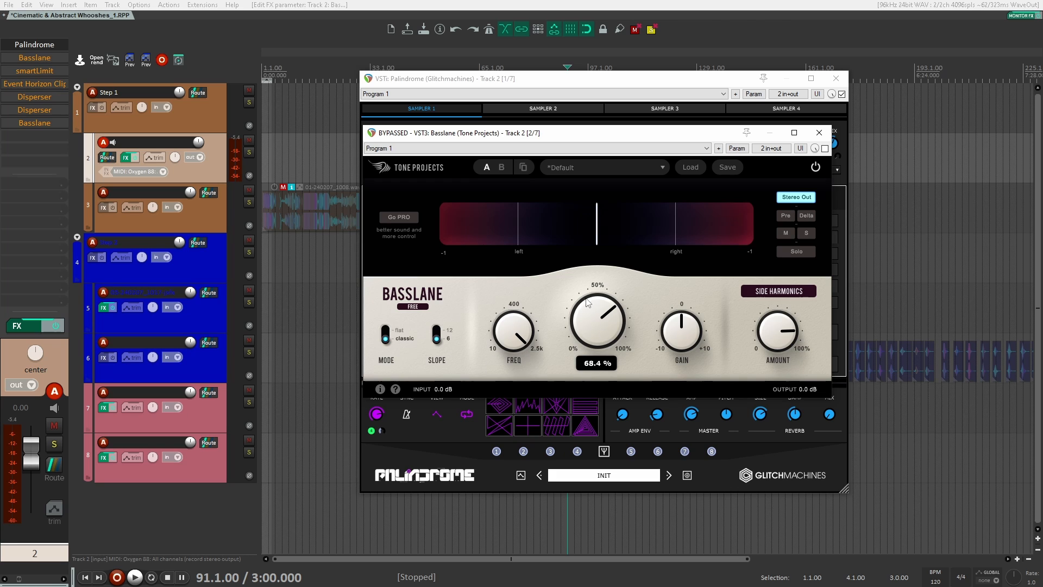
{"action": "mouse_move", "coordinate": [800, 322]}
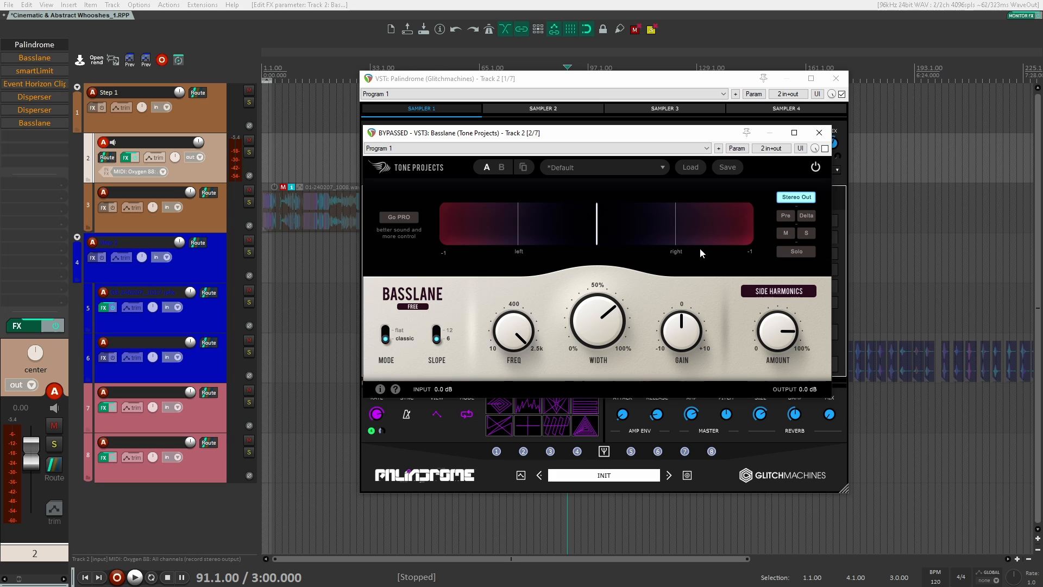
{"action": "key", "text": "Escape"}
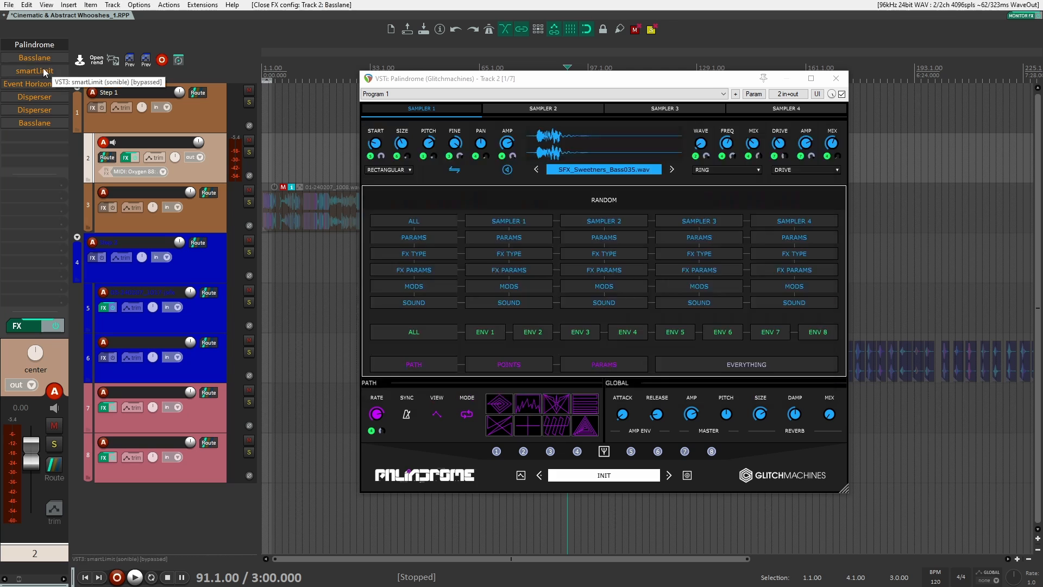
Examine smartLimit, Event Horizon Clipper, both Dispersers and the last Basslane on track 2, and close their windows
{"action": "left_click", "coordinate": [46, 72]}
{"action": "left_click", "coordinate": [41, 86]}
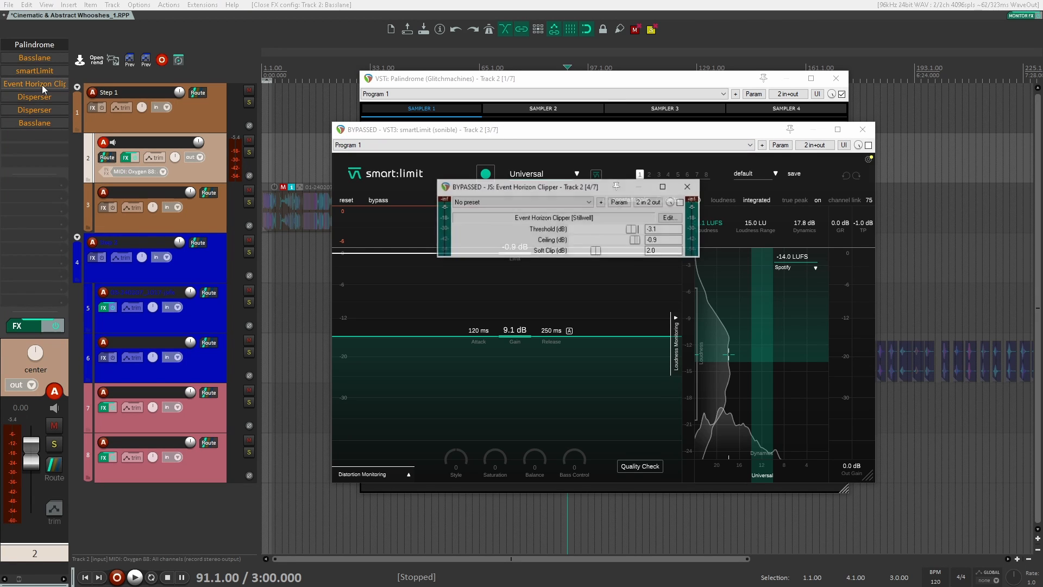
{"action": "left_click", "coordinate": [44, 97]}
{"action": "left_click", "coordinate": [45, 110]}
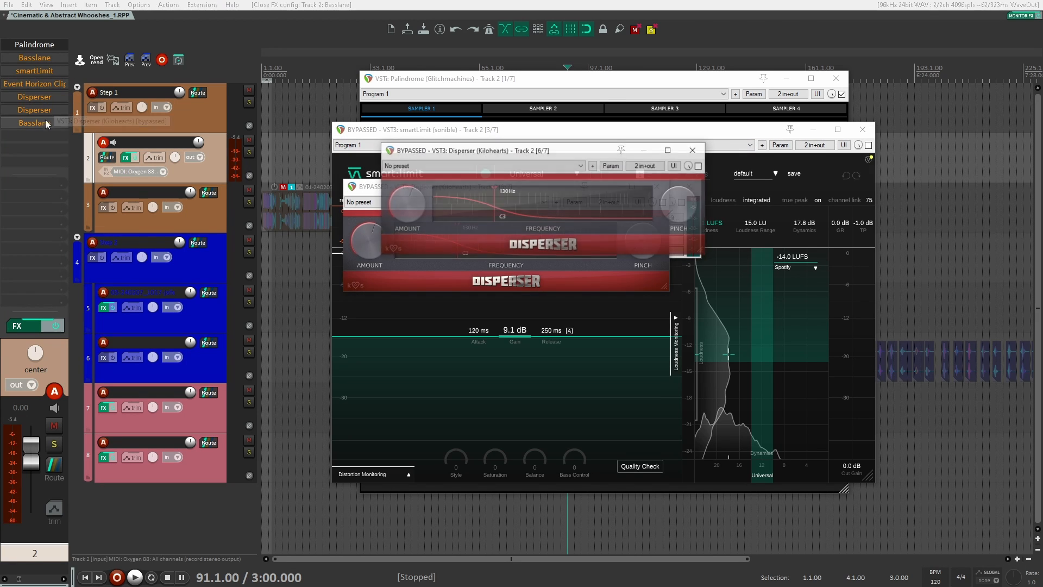
{"action": "left_click", "coordinate": [45, 122]}
{"action": "mouse_move", "coordinate": [498, 360]}
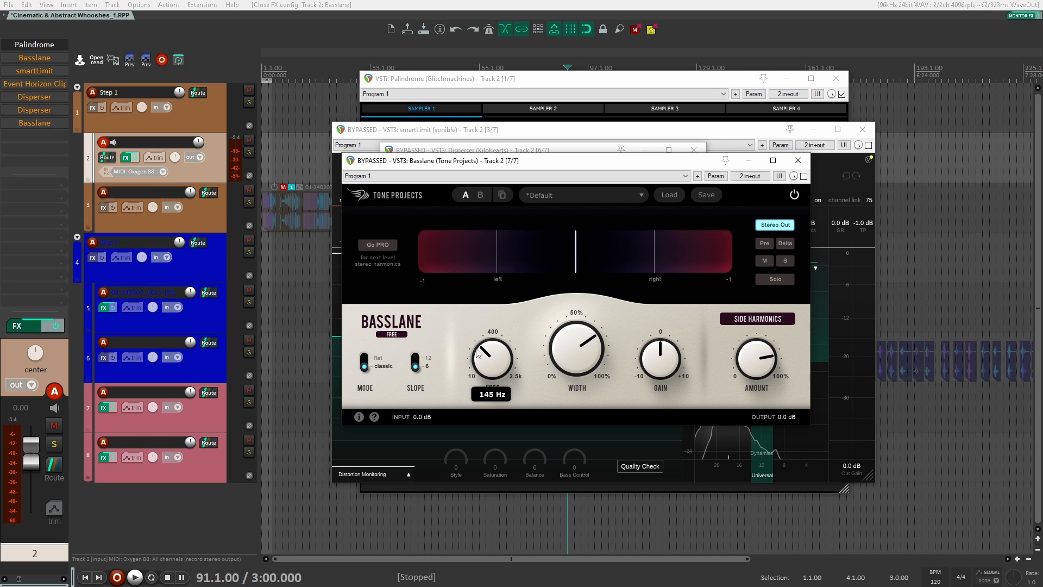
{"action": "left_click", "coordinate": [799, 160]}
{"action": "left_click", "coordinate": [693, 149]}
{"action": "left_click", "coordinate": [657, 186]}
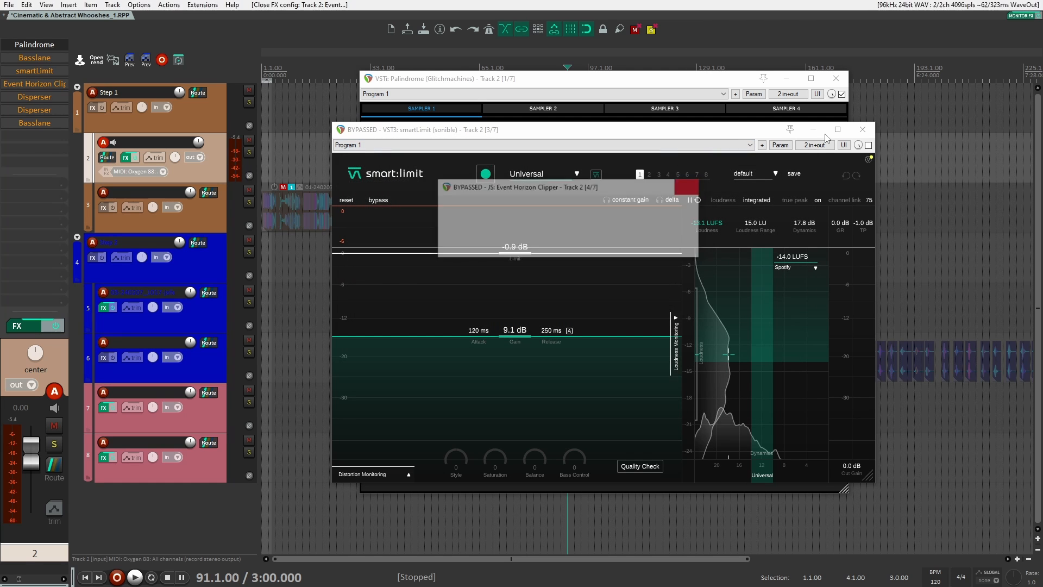
{"action": "left_click", "coordinate": [863, 129]}
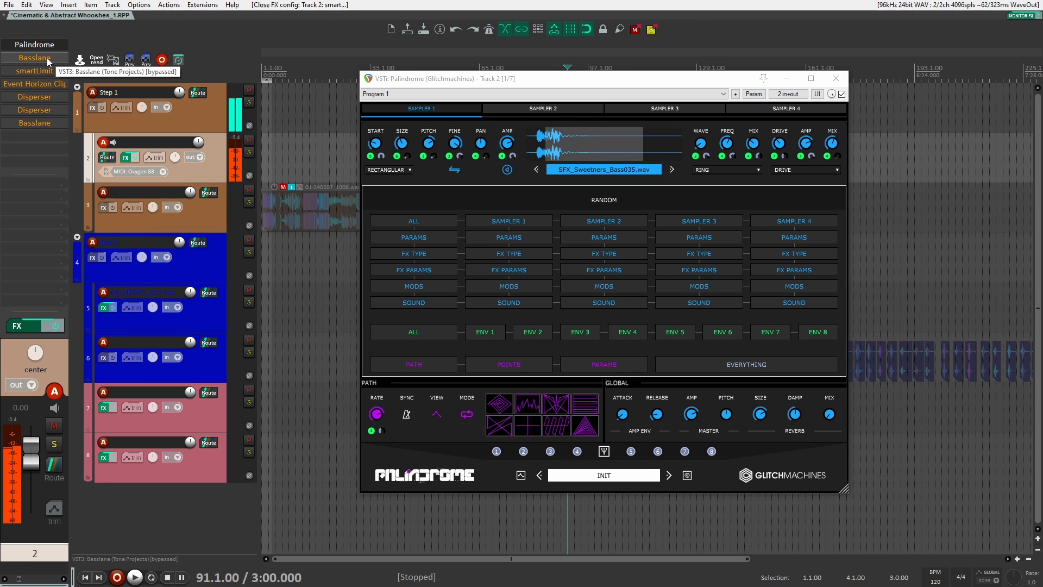
Enable the first Basslane, smartLimit and Event Horizon Clipper in track 2's effects chain, viewing each one
{"action": "left_click", "coordinate": [27, 328]}
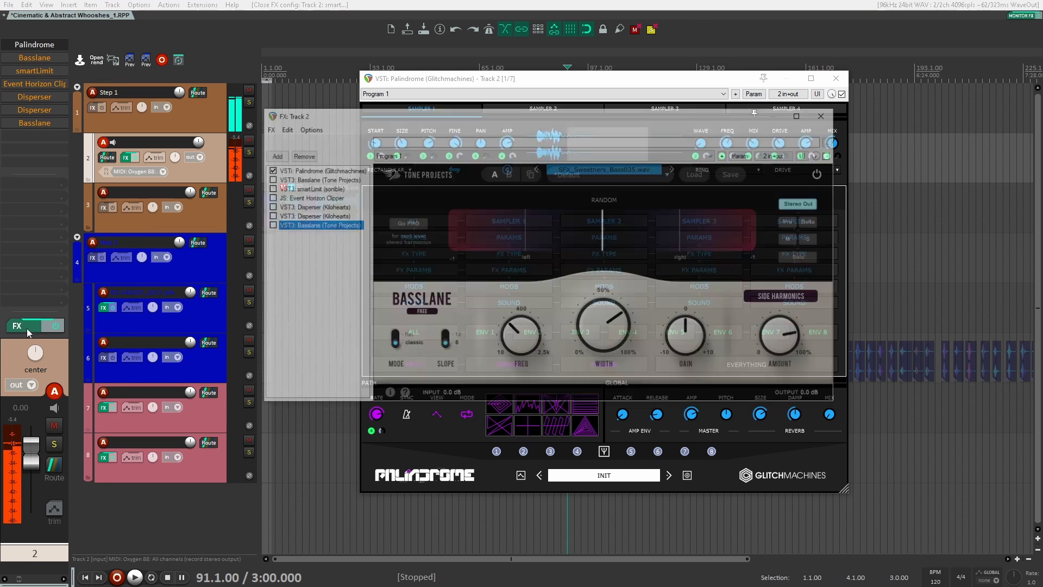
{"action": "left_click", "coordinate": [268, 179]}
{"action": "left_click", "coordinate": [272, 180]}
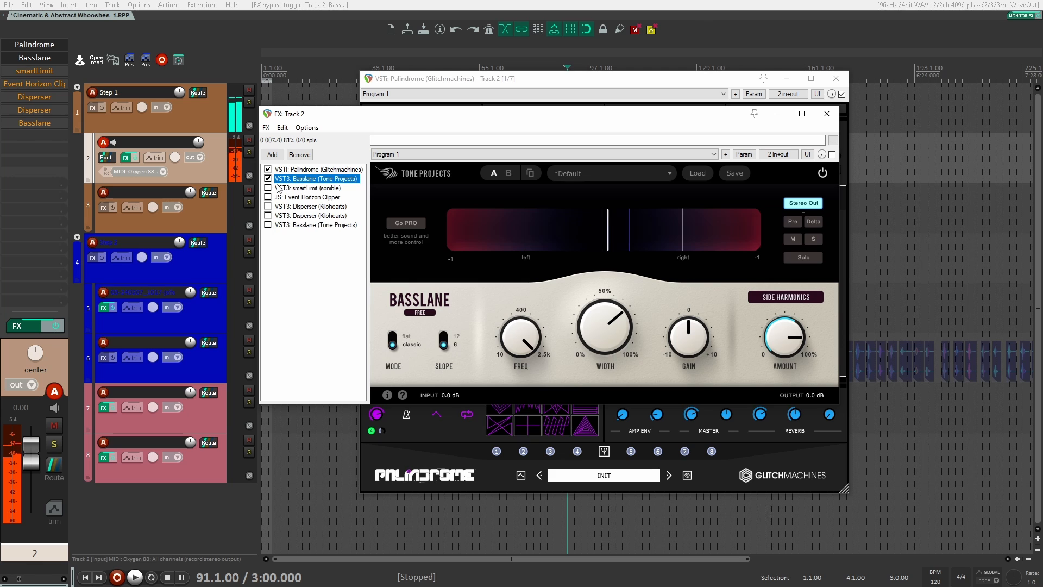
{"action": "left_click", "coordinate": [268, 188]}
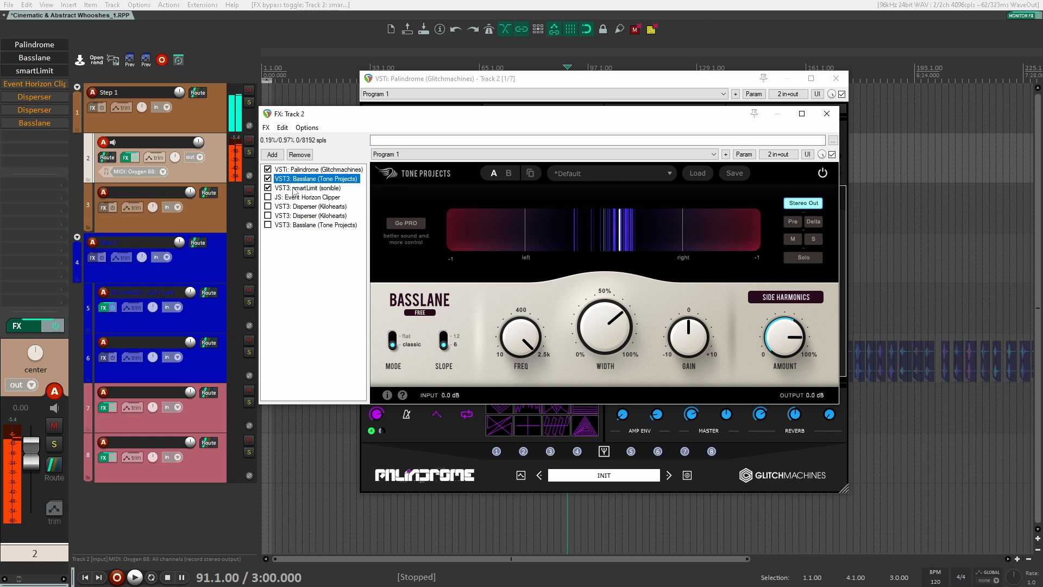
{"action": "left_click", "coordinate": [274, 188]}
{"action": "left_click", "coordinate": [268, 198]}
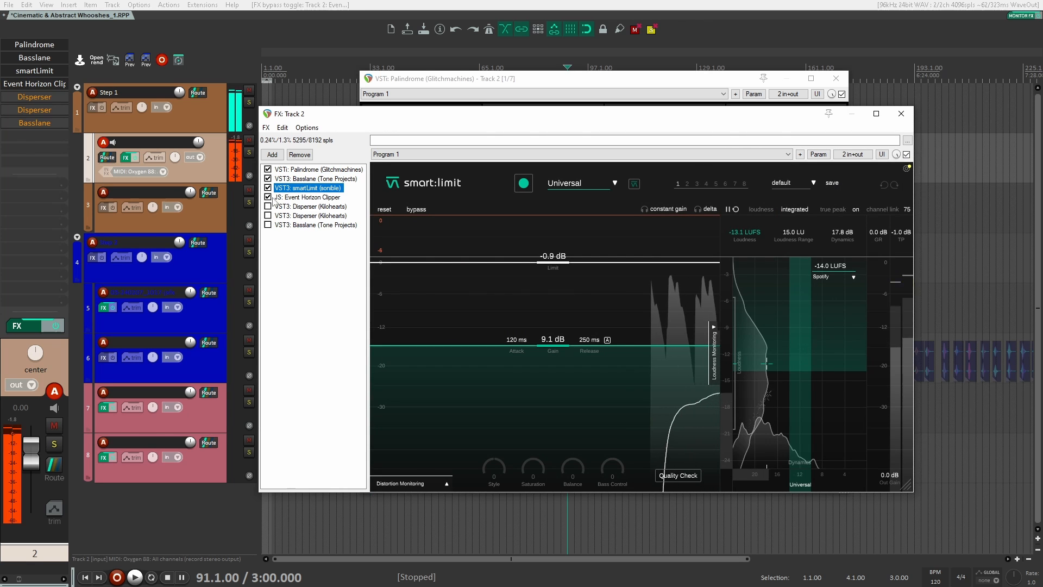
{"action": "left_click", "coordinate": [274, 198]}
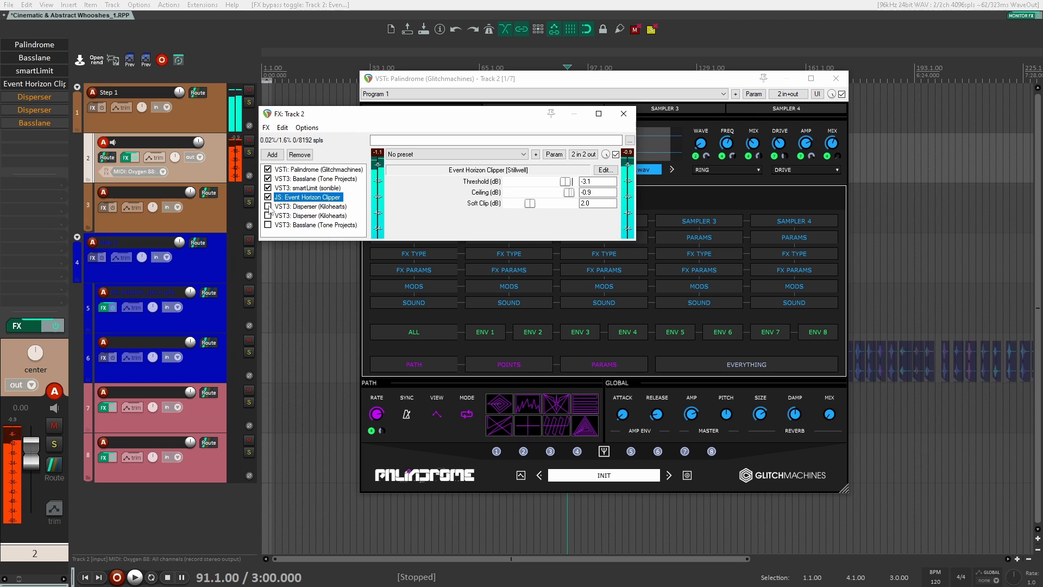
Enable both Dispersers and the last Basslane in track 2's effects chain, viewing each one
{"action": "left_click", "coordinate": [267, 206]}
{"action": "left_click", "coordinate": [275, 207]}
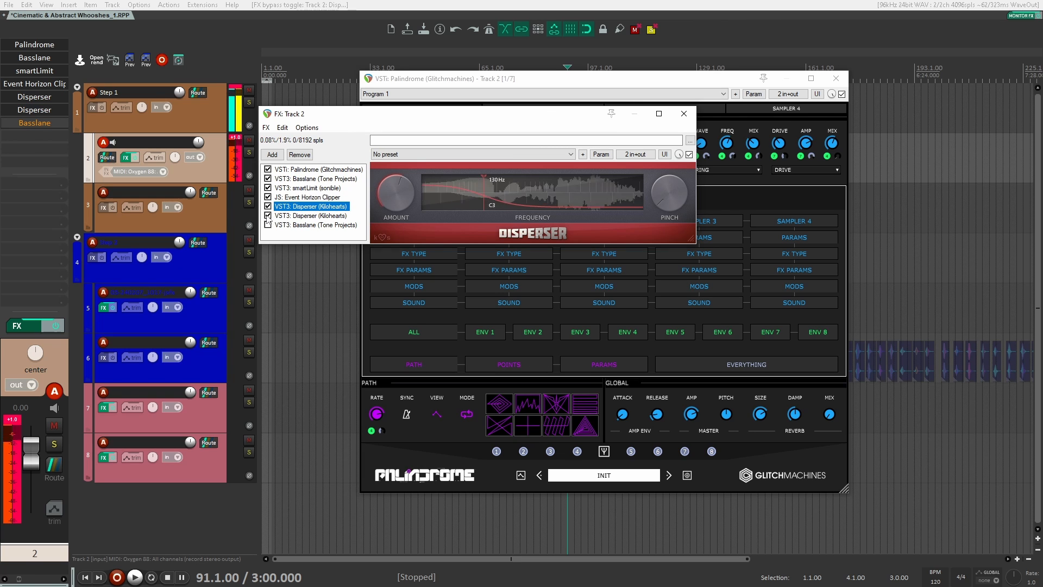
{"action": "left_click", "coordinate": [268, 215]}
{"action": "left_click", "coordinate": [274, 216]}
{"action": "left_click", "coordinate": [268, 225]}
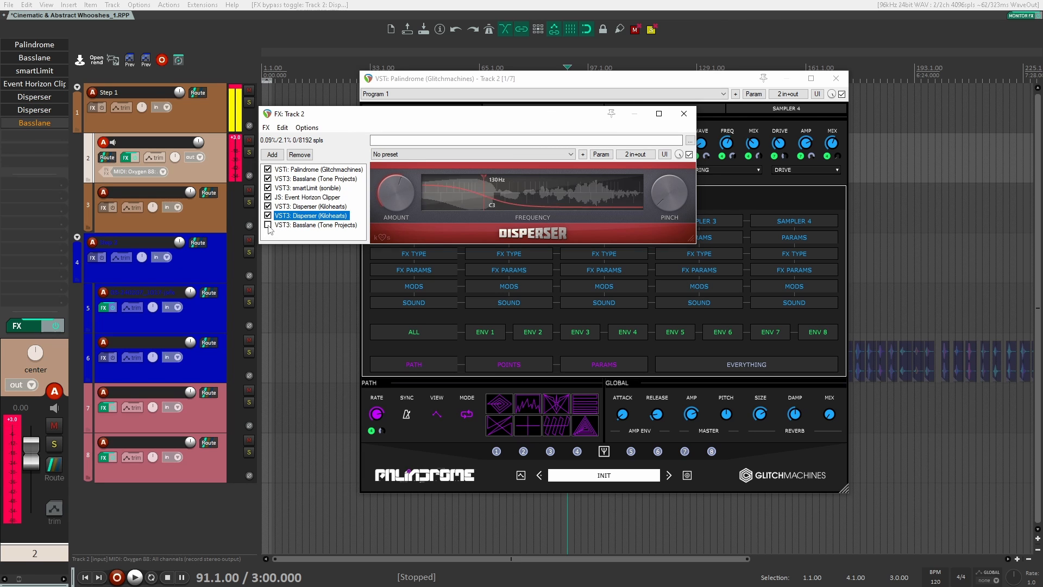
{"action": "left_click", "coordinate": [310, 225]}
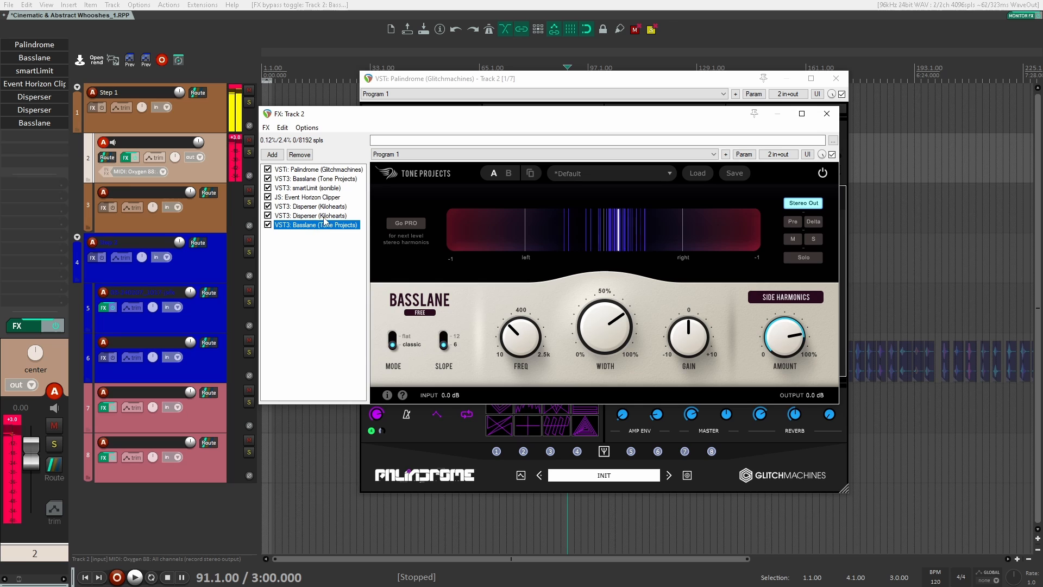
Raise the last Basslane's frequency to 680 Hz and close the effects chain
{"action": "left_click", "coordinate": [513, 330]}
{"action": "left_click_drag", "start_coordinate": [516, 314], "coordinate": [523, 269]}
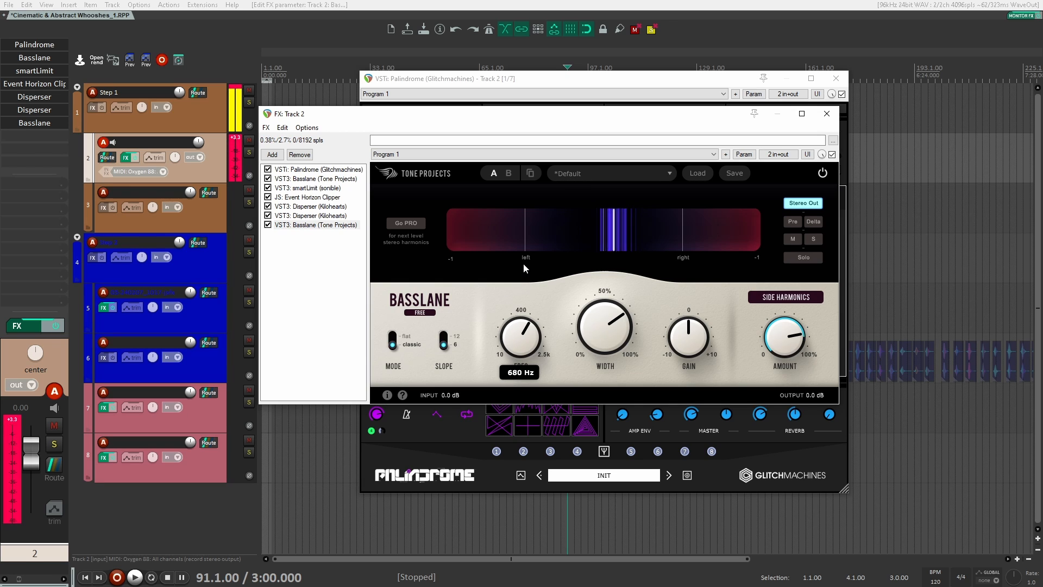
{"action": "left_click", "coordinate": [827, 113]}
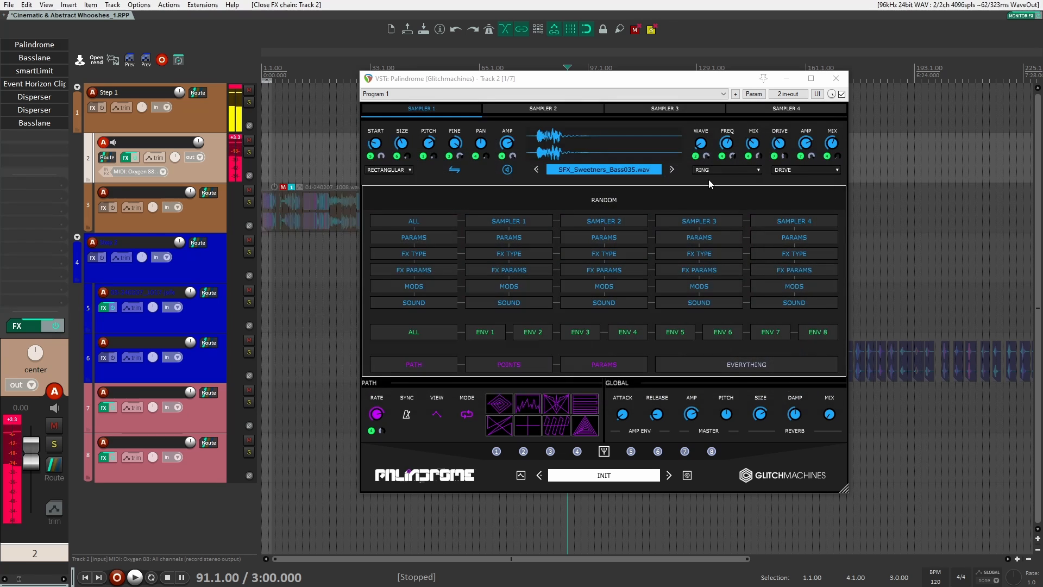
Randomize everything in Palindrome three times, reset track 2's peak meter, and close the instrument
{"action": "left_click", "coordinate": [732, 365]}
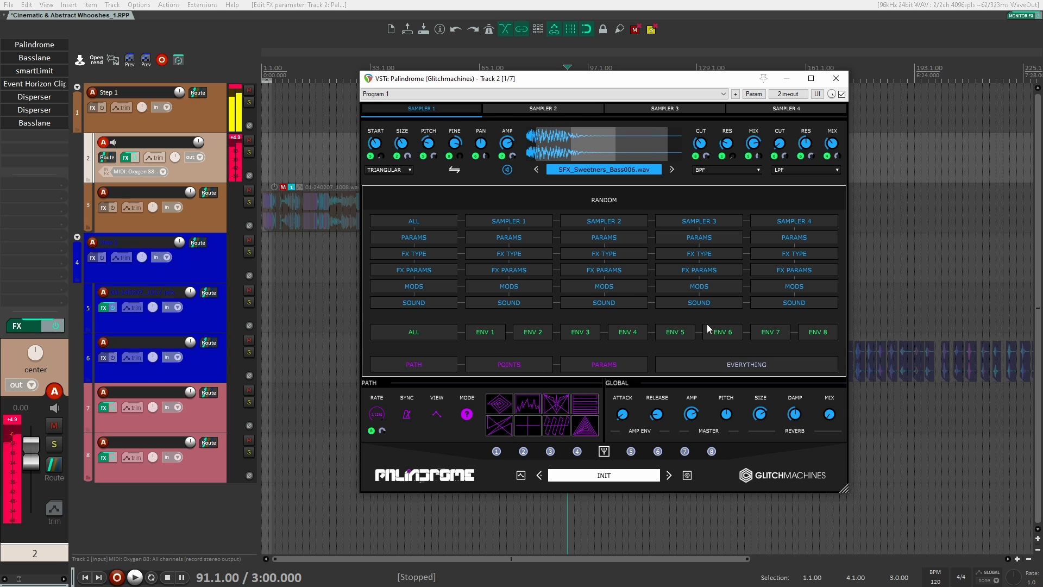
{"action": "left_click", "coordinate": [730, 360]}
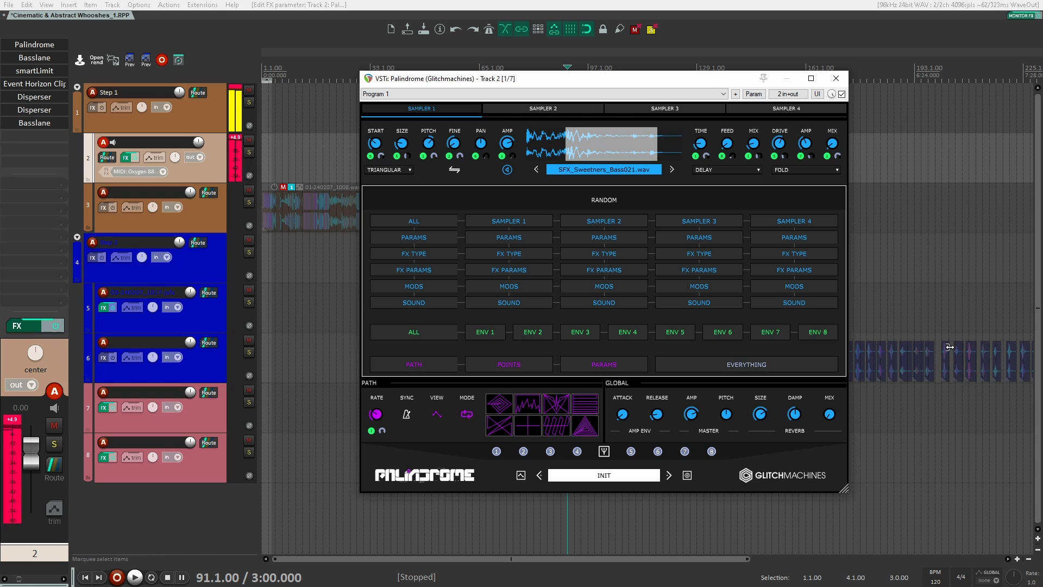
{"action": "left_click", "coordinate": [797, 359]}
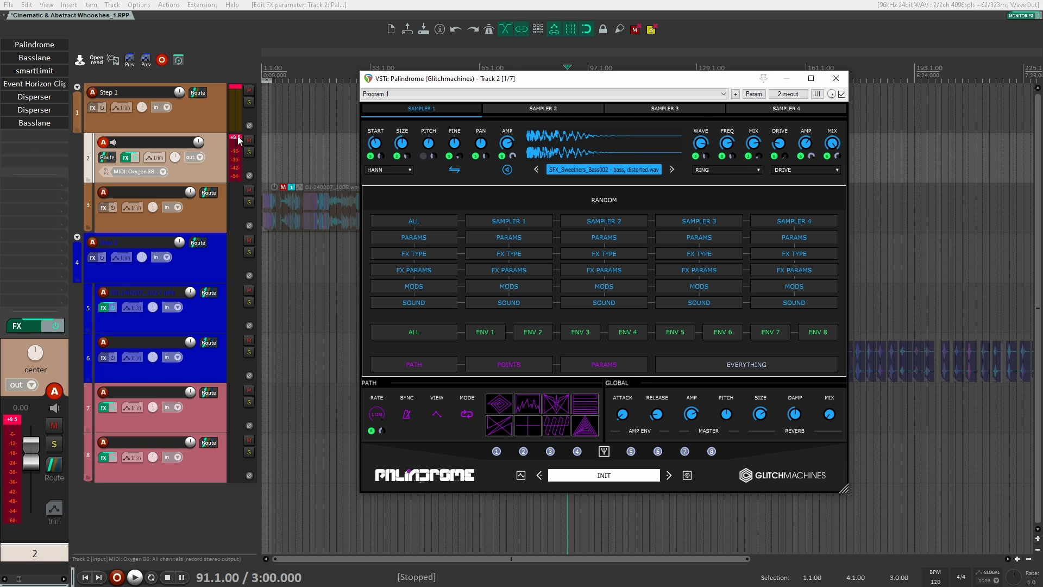
{"action": "left_click", "coordinate": [258, 140]}
{"action": "left_click", "coordinate": [836, 80]}
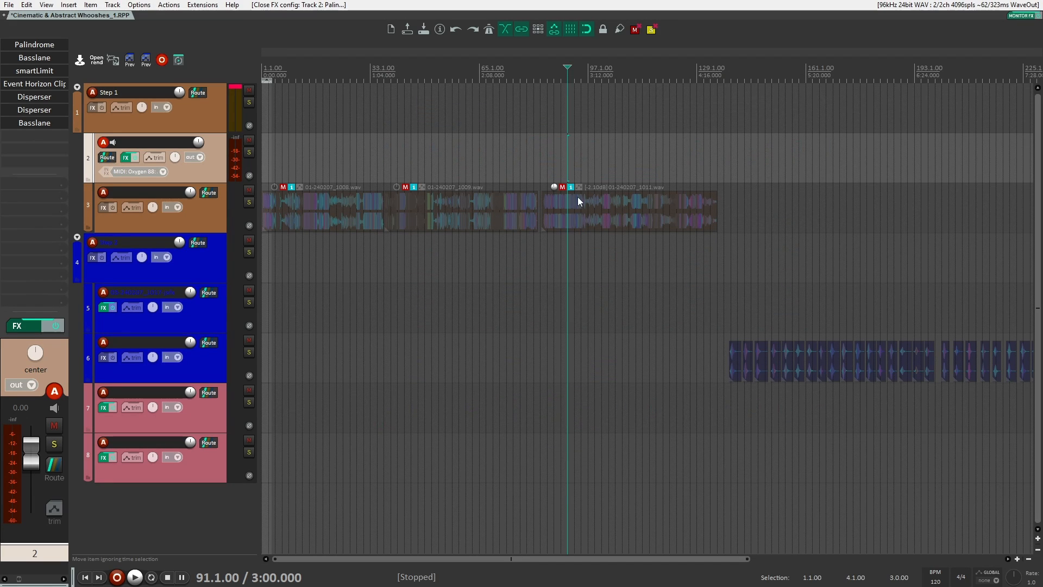
Select the three recorded audio items on track 3 in turn to view the source recordings
{"action": "left_click", "coordinate": [311, 204]}
{"action": "left_click", "coordinate": [452, 212]}
{"action": "left_click", "coordinate": [614, 212]}
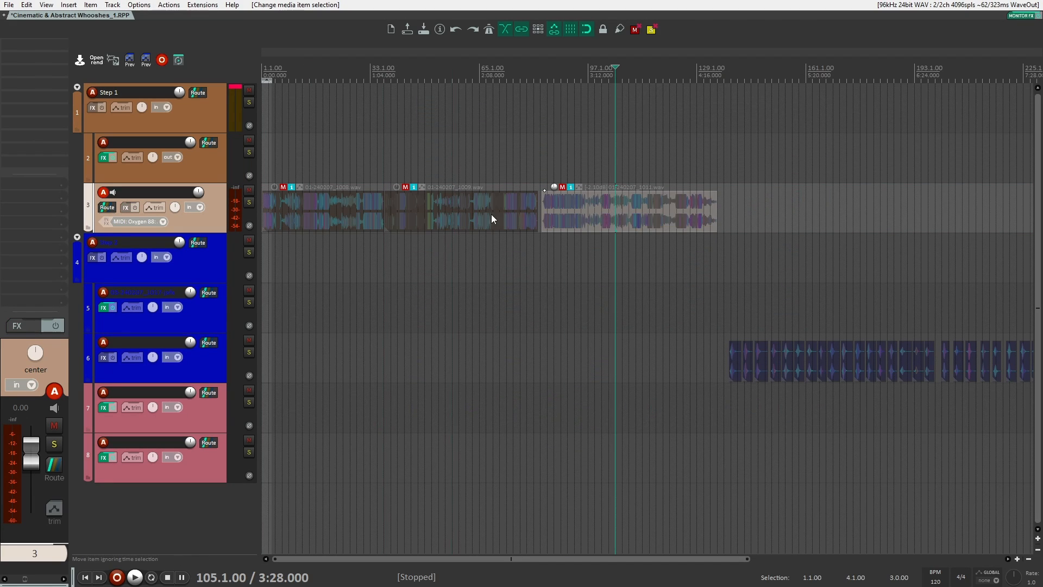
{"action": "left_click", "coordinate": [342, 217]}
{"action": "left_click", "coordinate": [424, 213]}
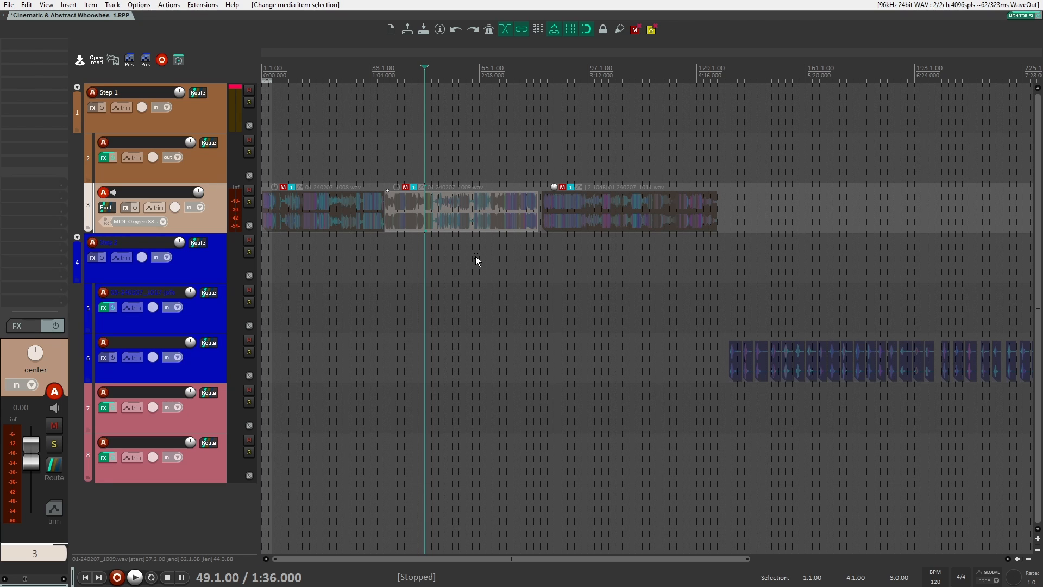
{"action": "left_click", "coordinate": [662, 244]}
{"action": "scroll", "coordinate": [561, 272], "scroll_direction": "right", "scroll_amount": 5}
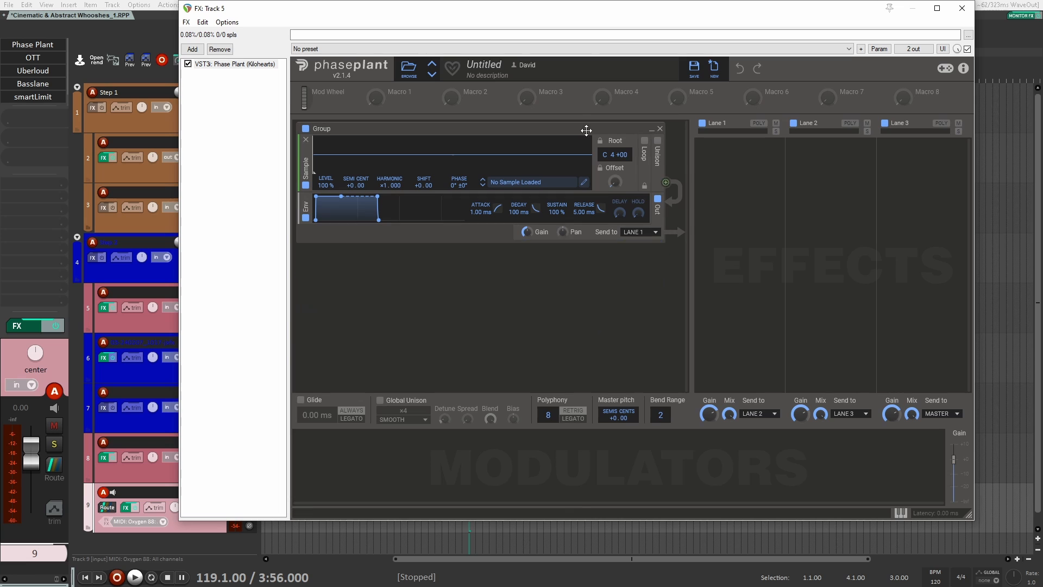
Unmute the third audio item on track 3, 01-240207_1011.wav, and load it as the sample in track 5's Phase Plant
{"action": "left_click_drag", "start_coordinate": [618, 9], "coordinate": [737, 21]}
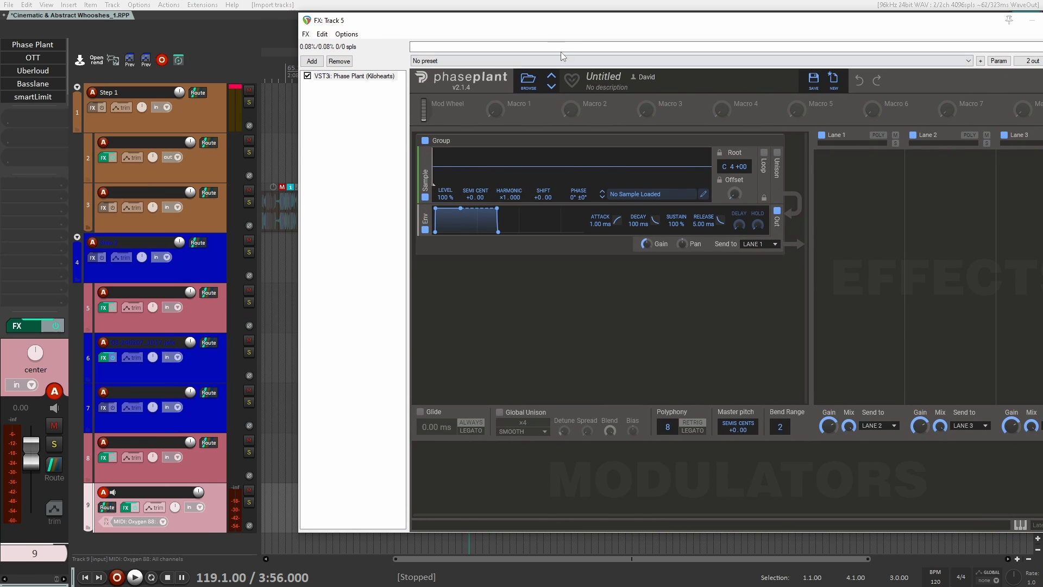
{"action": "left_click_drag", "start_coordinate": [577, 20], "coordinate": [746, 32]}
{"action": "left_click", "coordinate": [387, 217]}
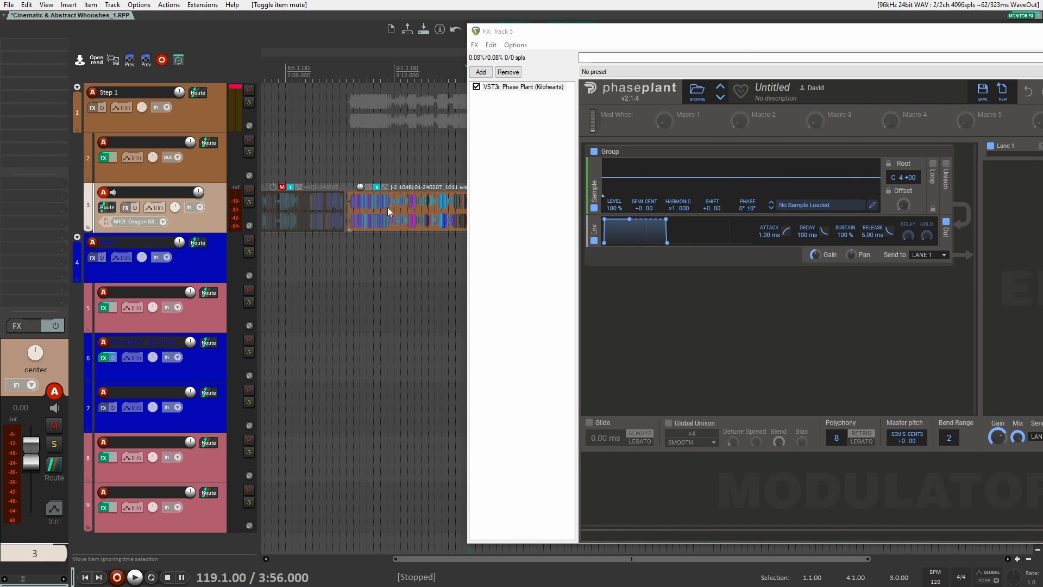
{"action": "left_click", "coordinate": [380, 211]}
{"action": "left_click_drag", "start_coordinate": [371, 206], "coordinate": [659, 176]}
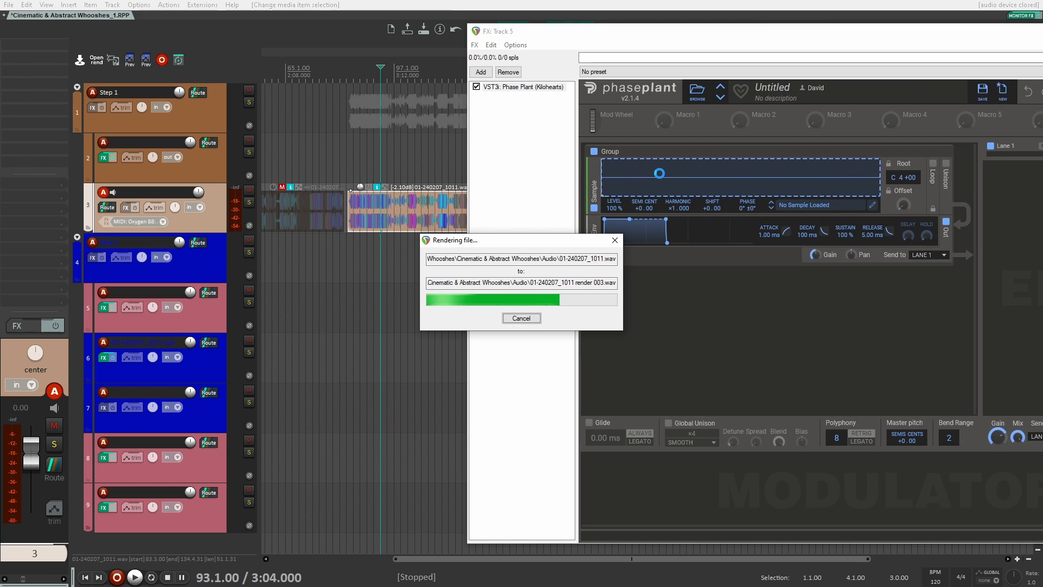
{"action": "left_click_drag", "start_coordinate": [846, 37], "coordinate": [559, 34]}
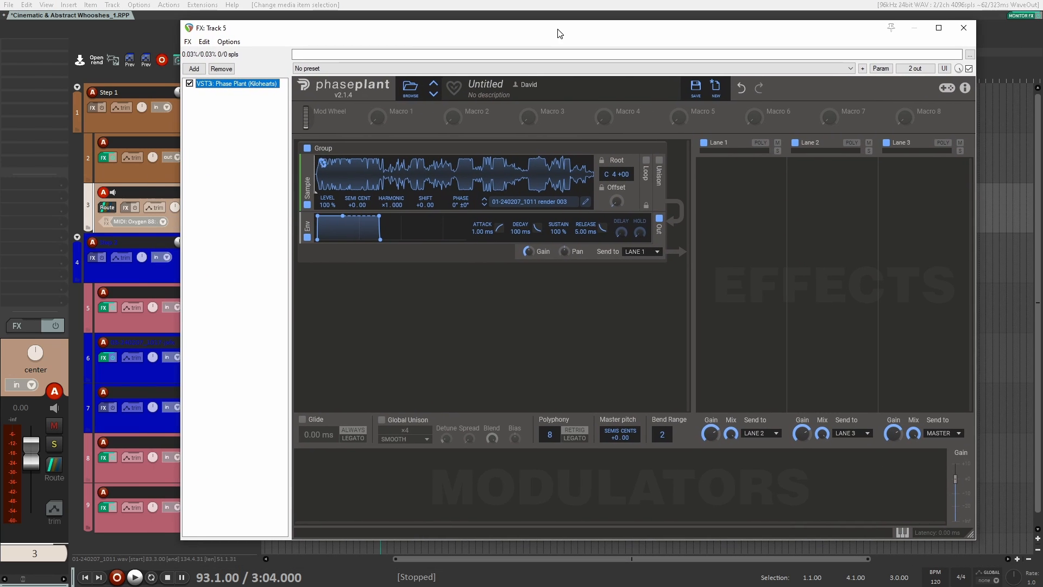
Set the output envelope to 580 ms attack, 1.12 s decay, 0% sustain, and add an Envelope modulator with 580 ms attack, 1.19 s decay, 0% sustain
{"action": "right_click", "coordinate": [479, 232]}
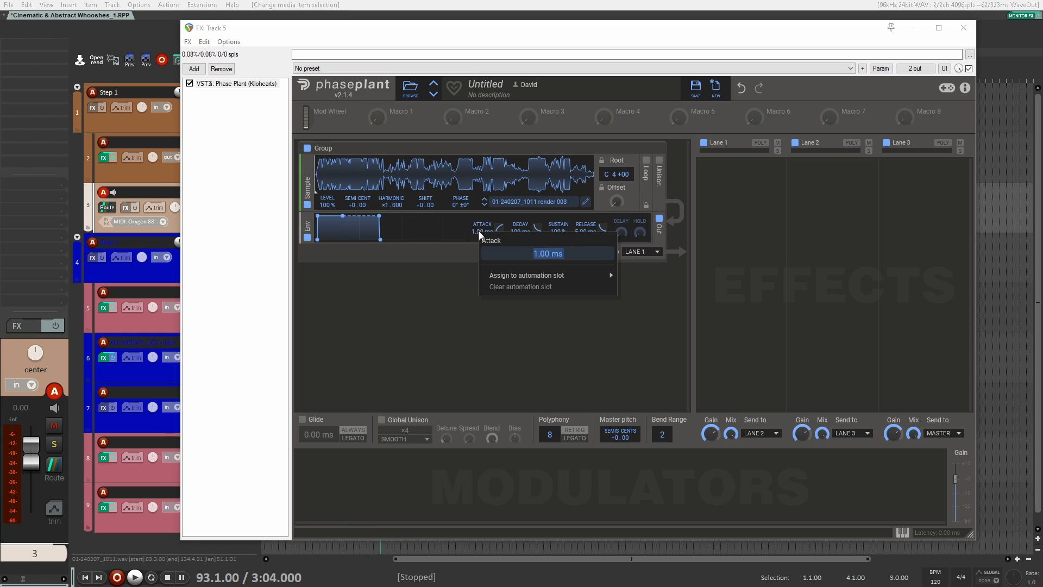
{"action": "key", "text": "BackSpace"}
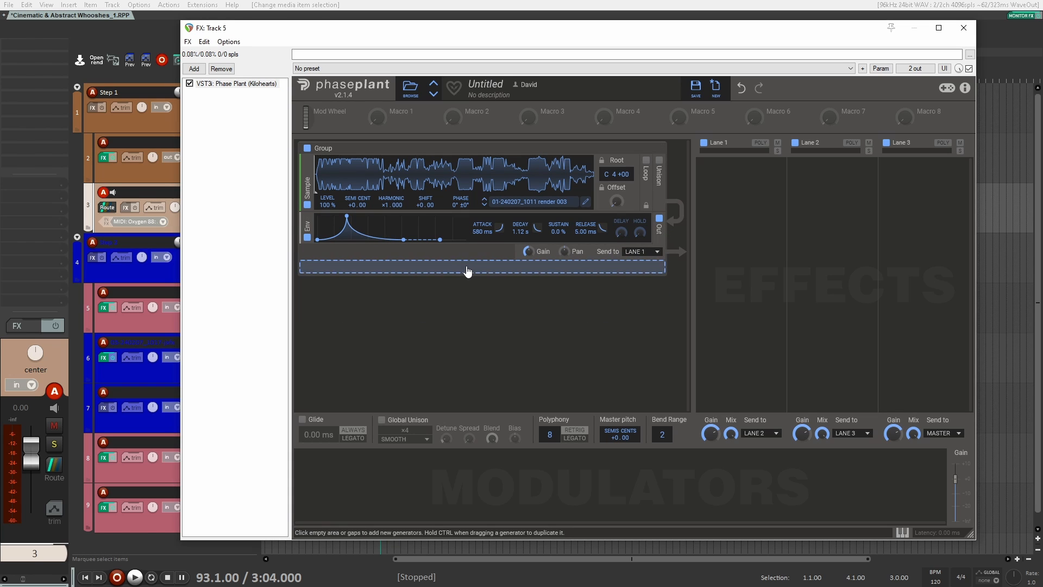
{"action": "left_click", "coordinate": [359, 499]}
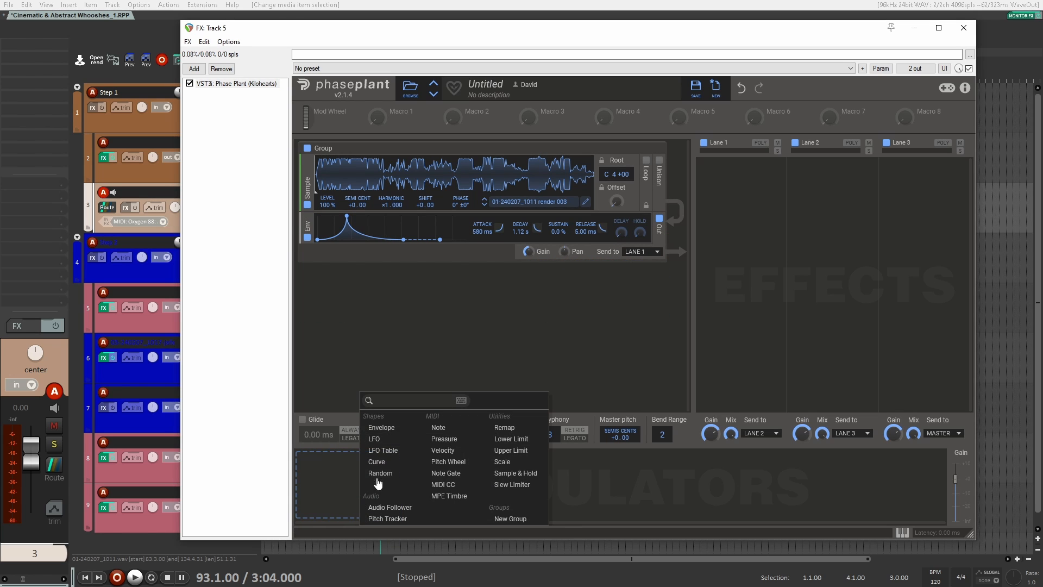
{"action": "left_click", "coordinate": [380, 427]}
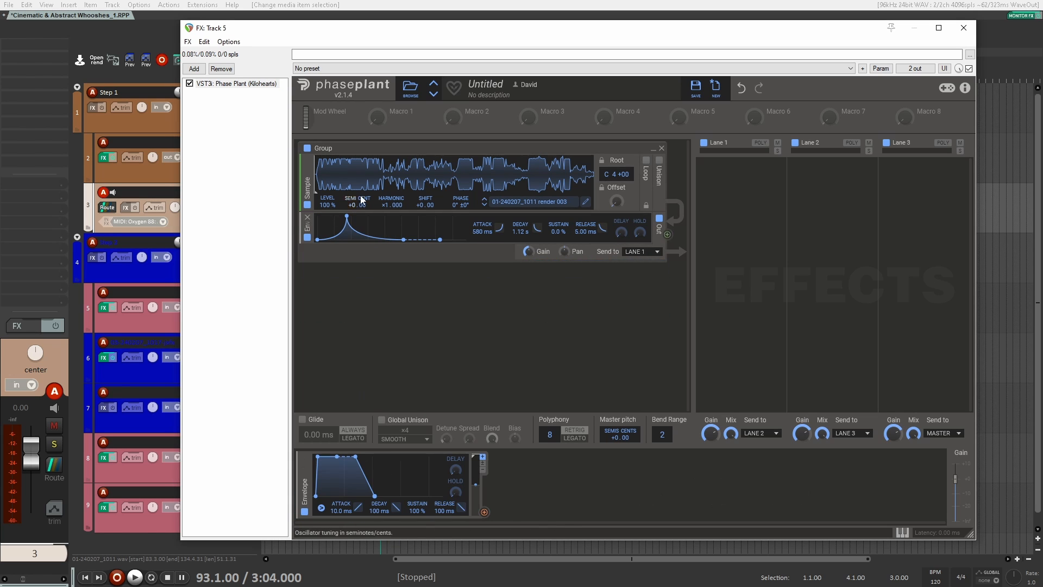
{"action": "right_click", "coordinate": [340, 510]}
{"action": "type", "text": "580"}
{"action": "key", "text": "Return"}
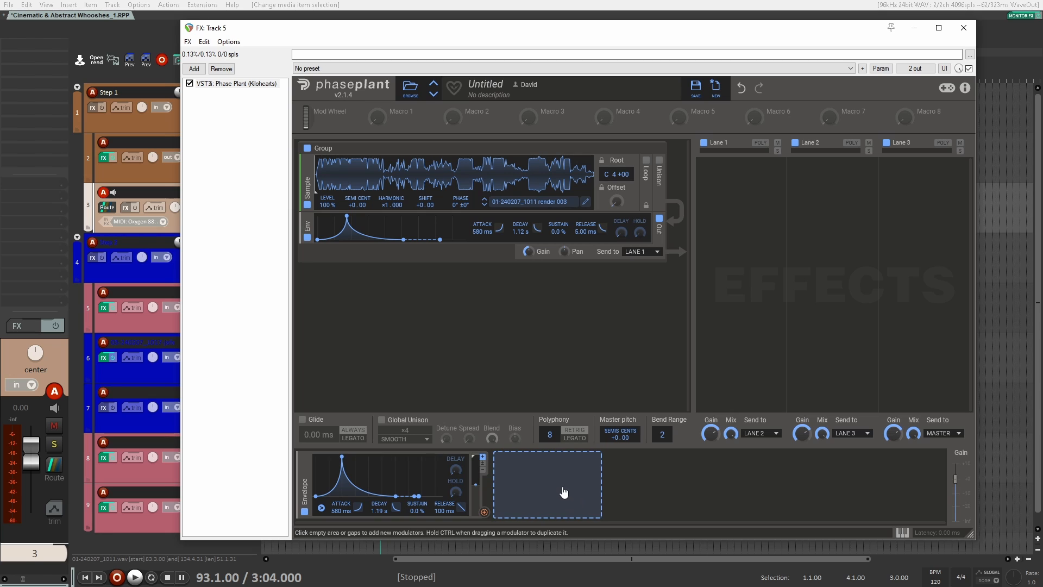
Add an LFO modulator, switch it to one-shot playback and set its rate to 0.58 Hz
{"action": "left_click", "coordinate": [564, 492]}
{"action": "left_click", "coordinate": [587, 437]}
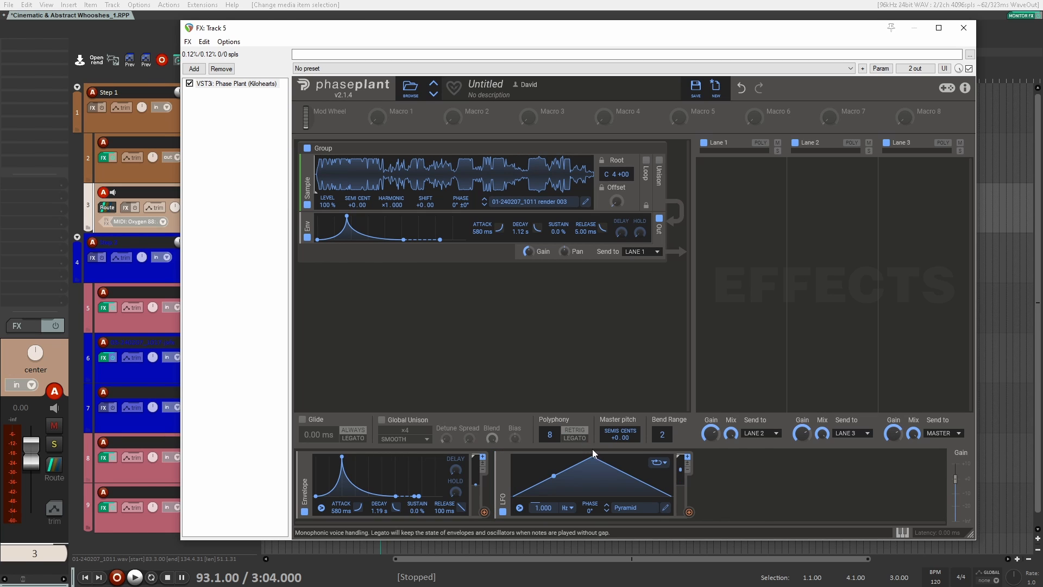
{"action": "left_click", "coordinate": [659, 463]}
{"action": "left_click", "coordinate": [673, 478]}
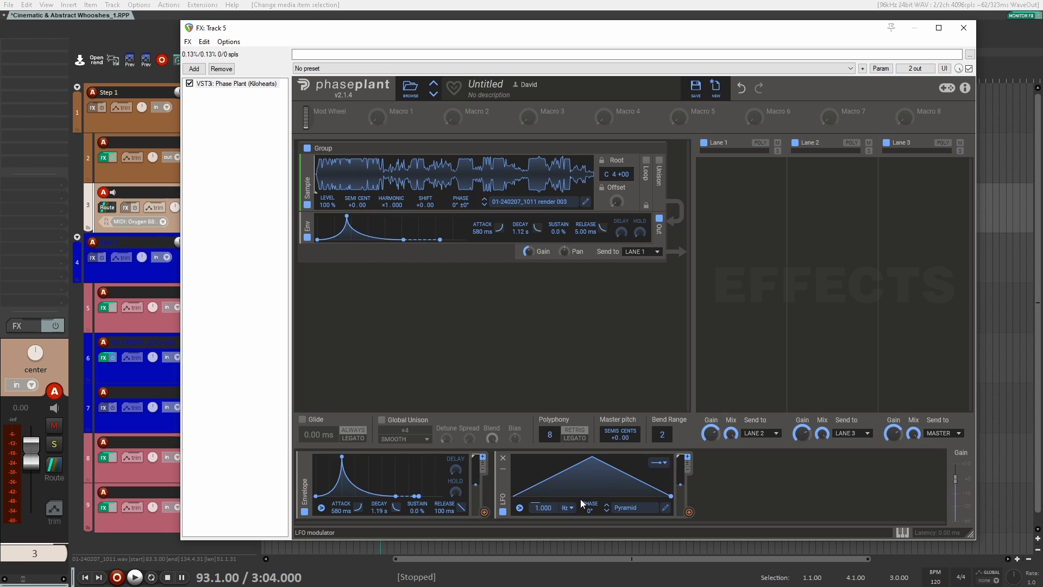
{"action": "right_click", "coordinate": [543, 508]}
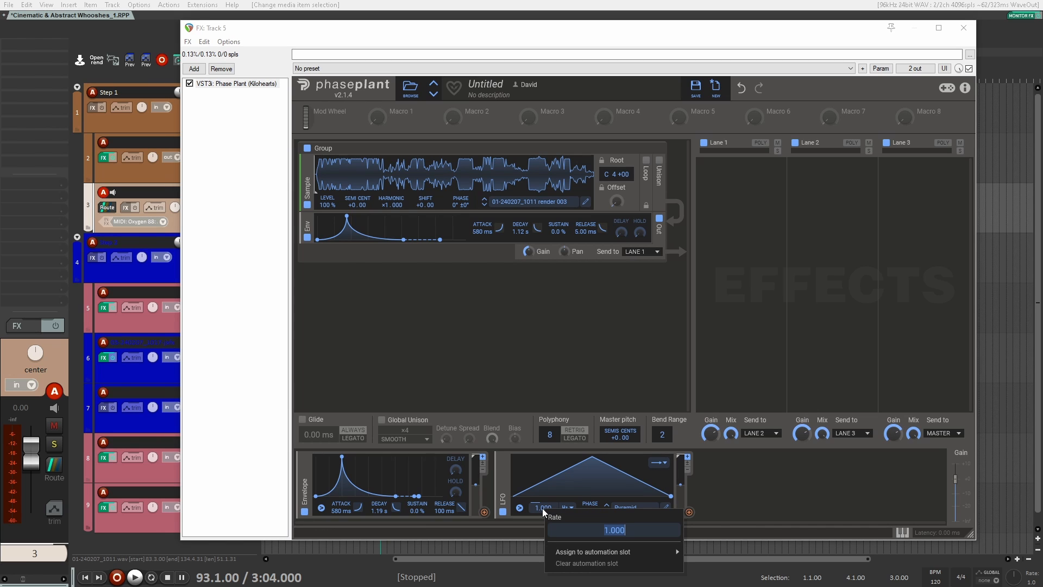
{"action": "type", "text": ".58"}
{"action": "key", "text": "Return"}
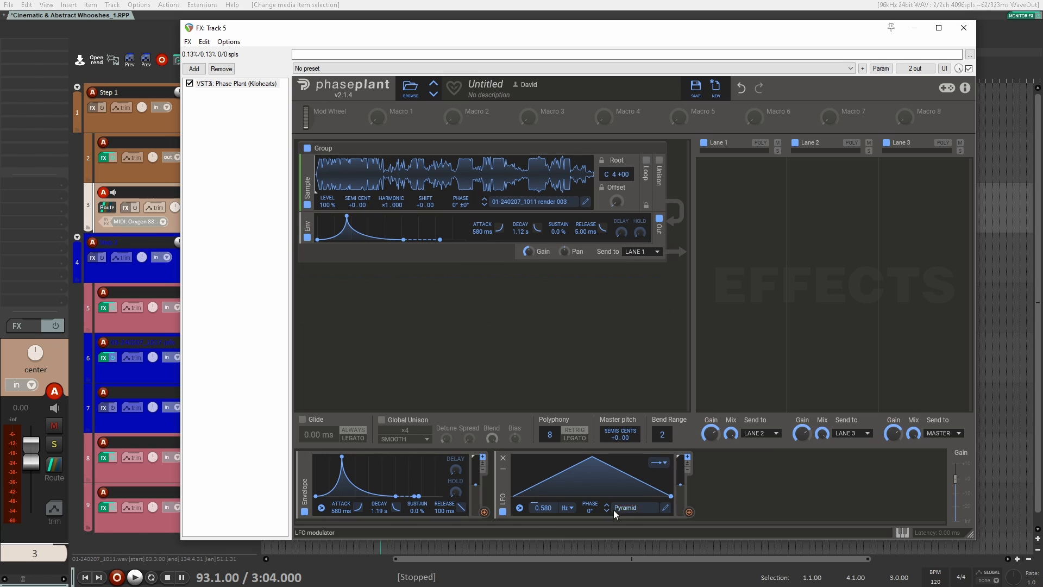
Reshape the LFO curve to end at 100%, with the middle node at about 60% and 730 ms and a concave first segment
{"action": "left_click", "coordinate": [665, 508]}
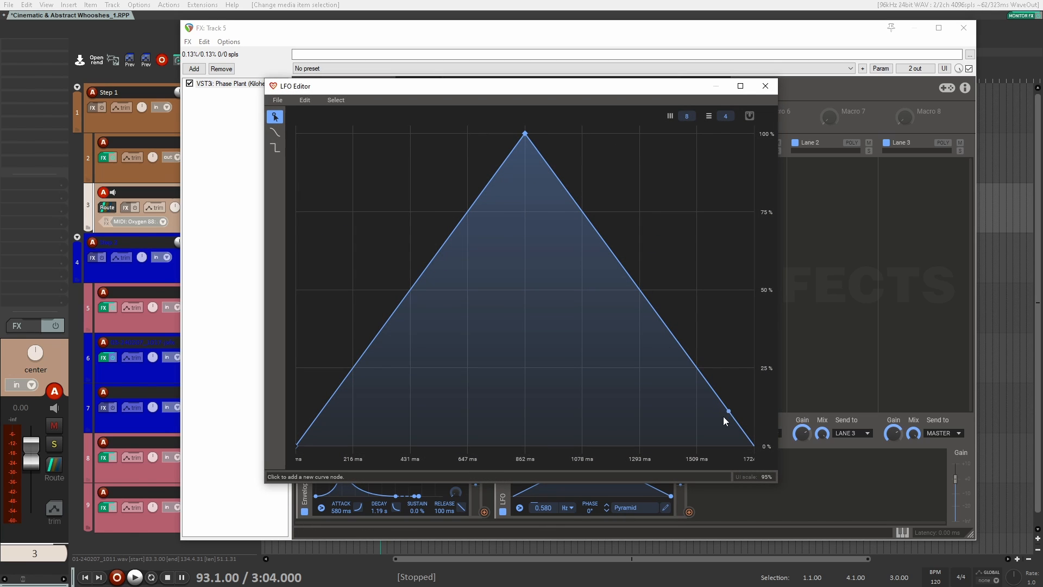
{"action": "left_click_drag", "start_coordinate": [738, 423], "coordinate": [737, 134]}
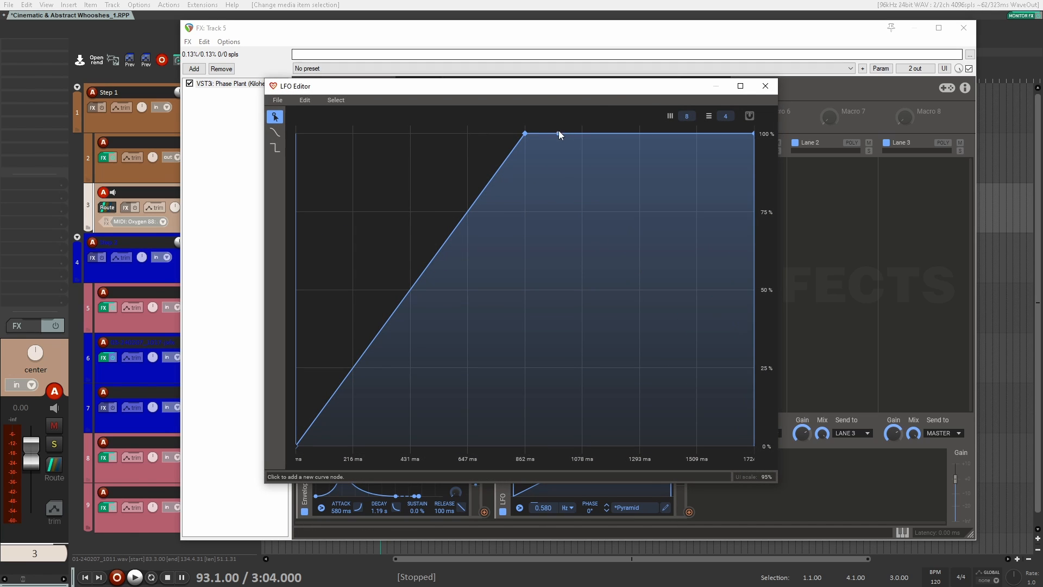
{"action": "left_click_drag", "start_coordinate": [525, 134], "coordinate": [492, 235]}
{"action": "left_click_drag", "start_coordinate": [410, 324], "coordinate": [425, 379]}
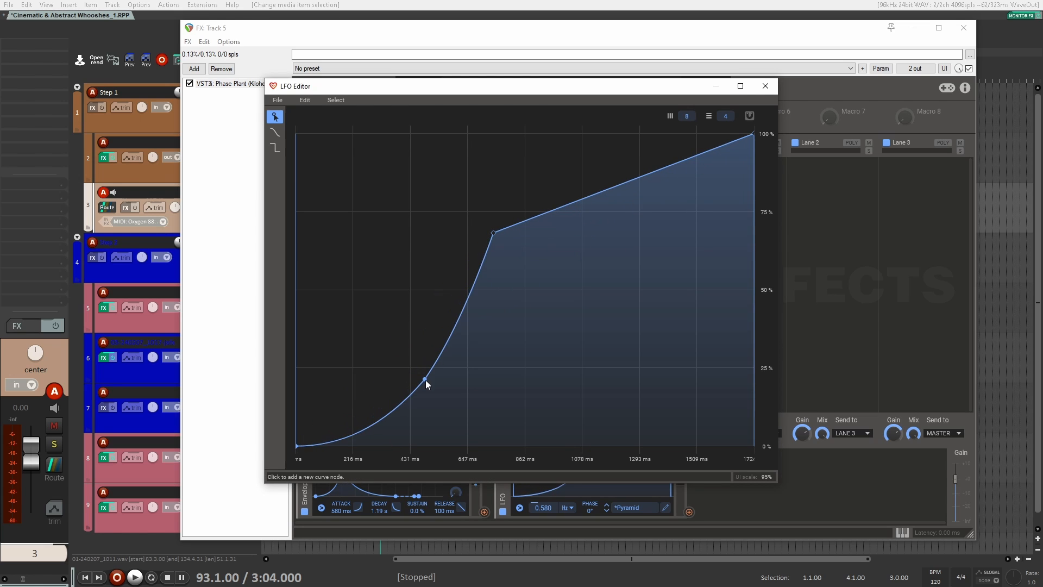
{"action": "left_click_drag", "start_coordinate": [494, 233], "coordinate": [491, 257]}
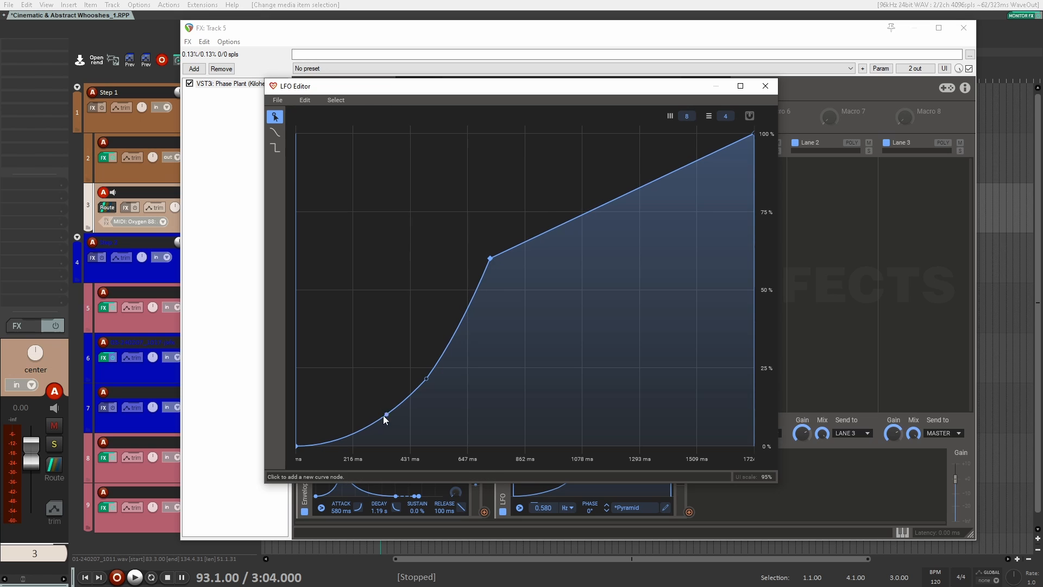
{"action": "left_click", "coordinate": [754, 491]}
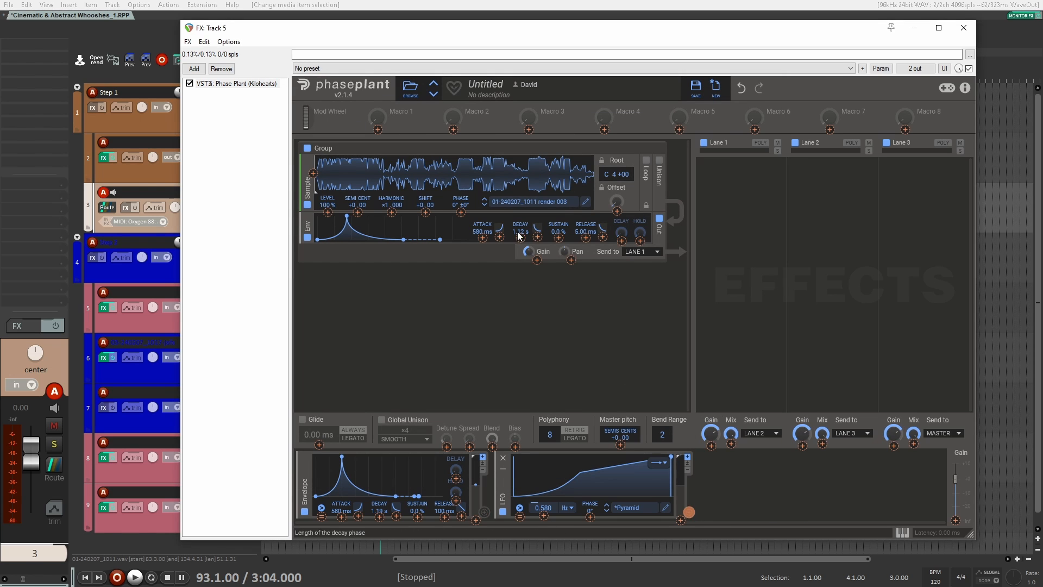
Modulate the group's Pan with the LFO and shift the sample's playback start position while auditioning on track 5
{"action": "left_click_drag", "start_coordinate": [689, 512], "coordinate": [565, 251]}
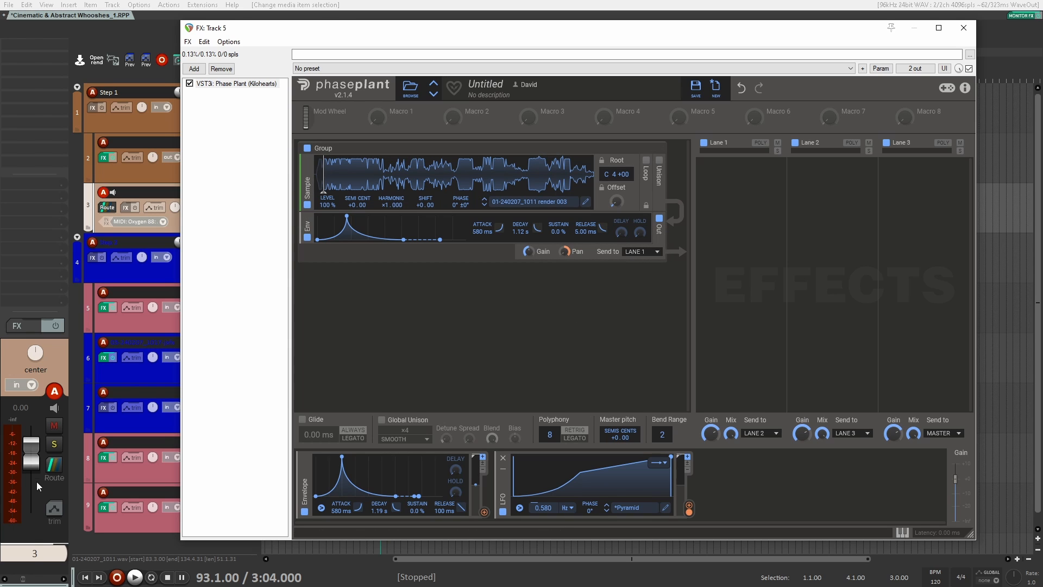
{"action": "left_click", "coordinate": [116, 315]}
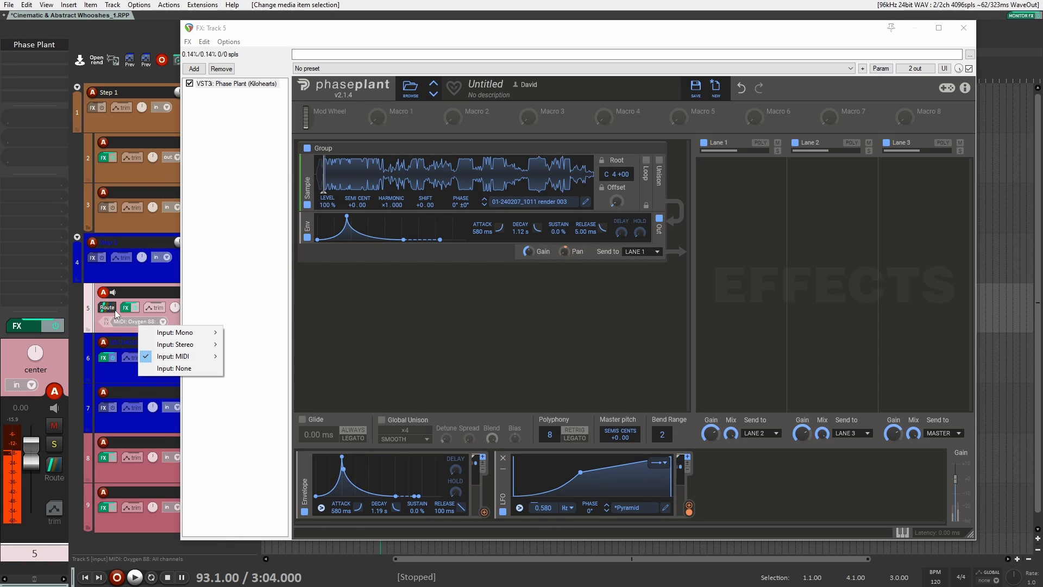
{"action": "left_click", "coordinate": [295, 317]}
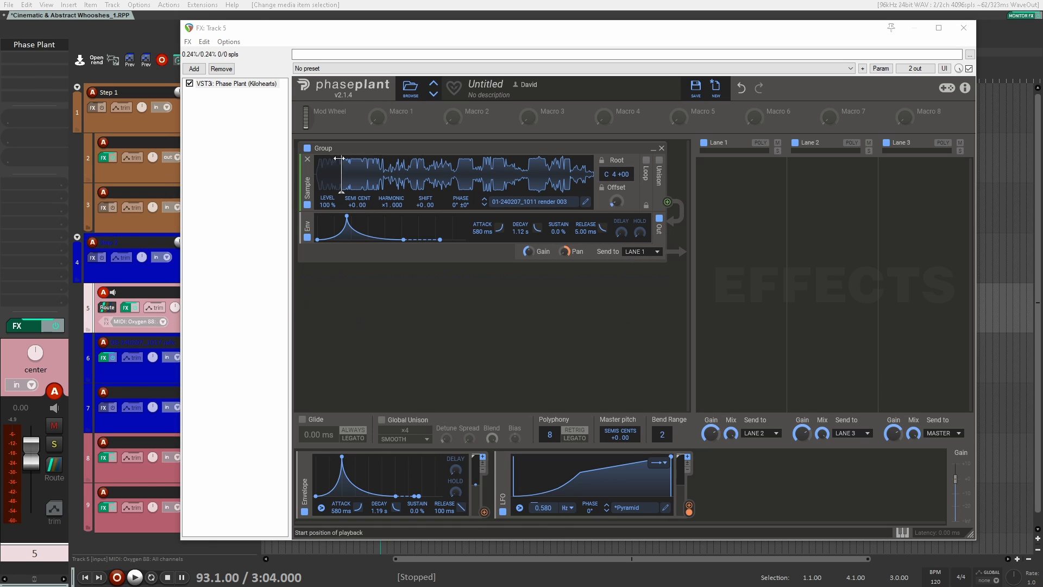
{"action": "left_click_drag", "start_coordinate": [342, 171], "coordinate": [355, 172]}
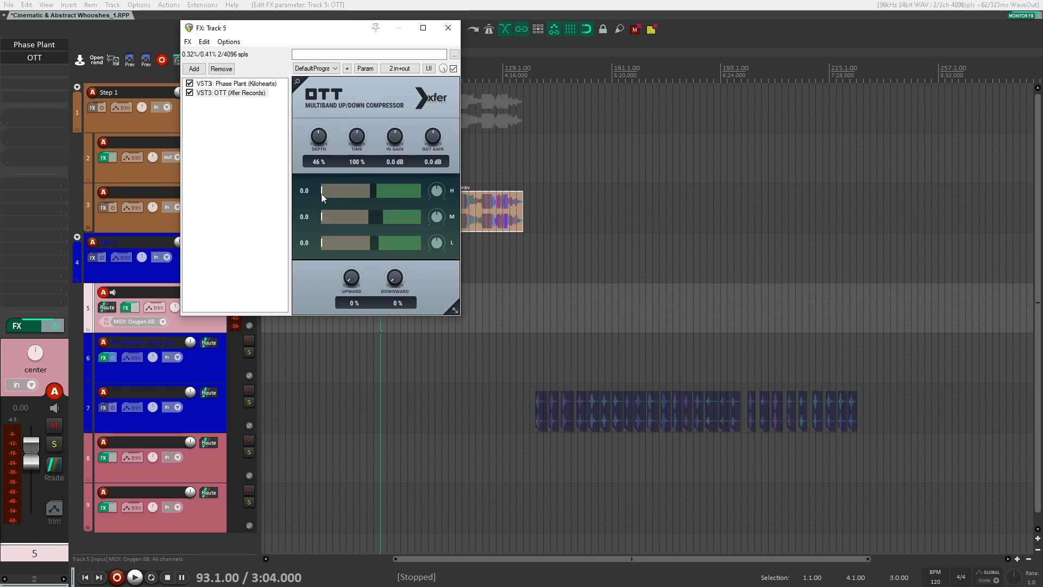
Set OTT's depth to 47% and add Uberloud after it in track 5's effects chain
{"action": "left_click_drag", "start_coordinate": [322, 194], "coordinate": [321, 192]}
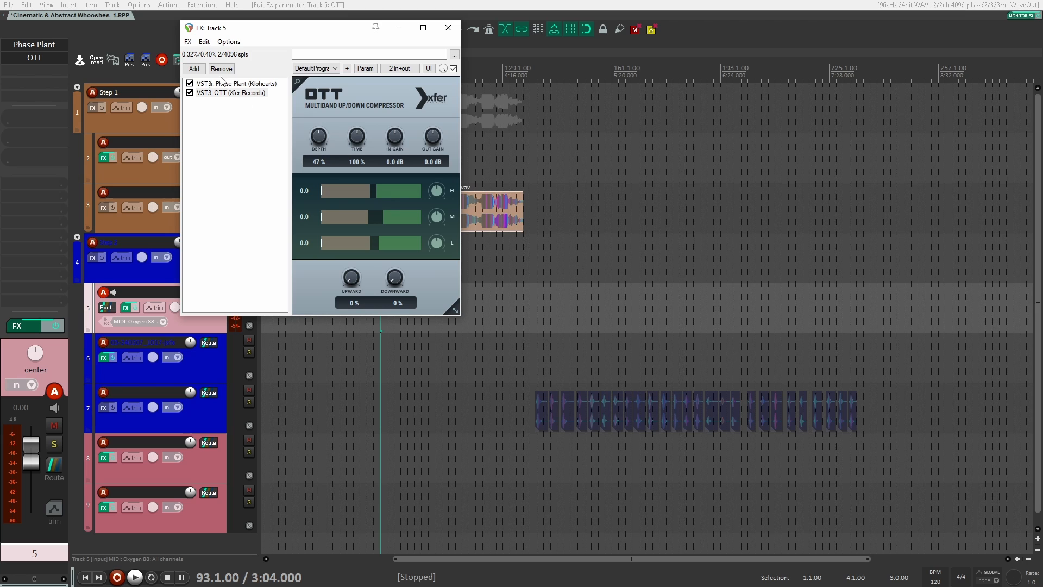
{"action": "left_click", "coordinate": [192, 70]}
{"action": "type", "text": "uber"}
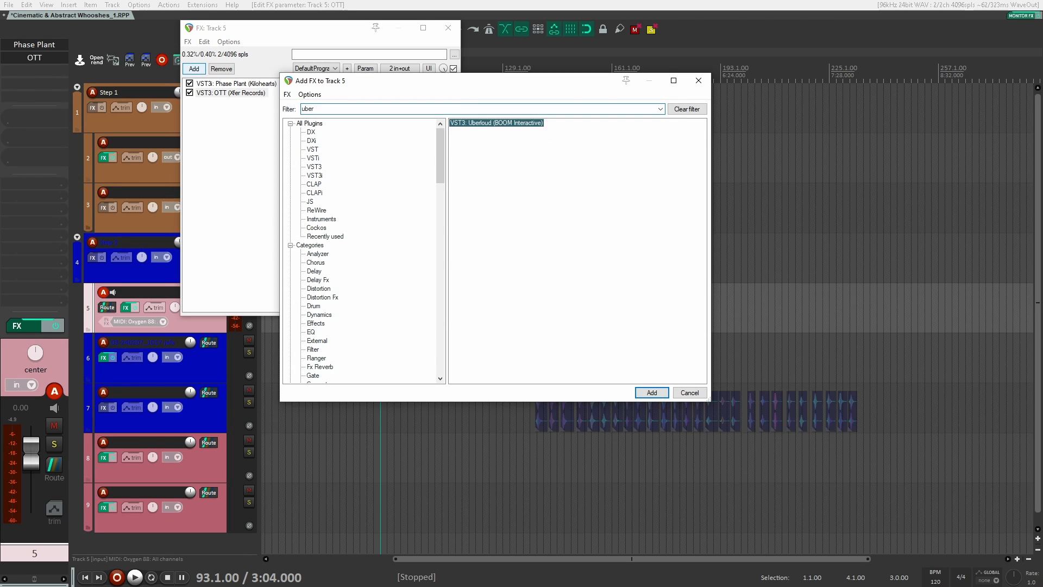
{"action": "key", "text": "Return"}
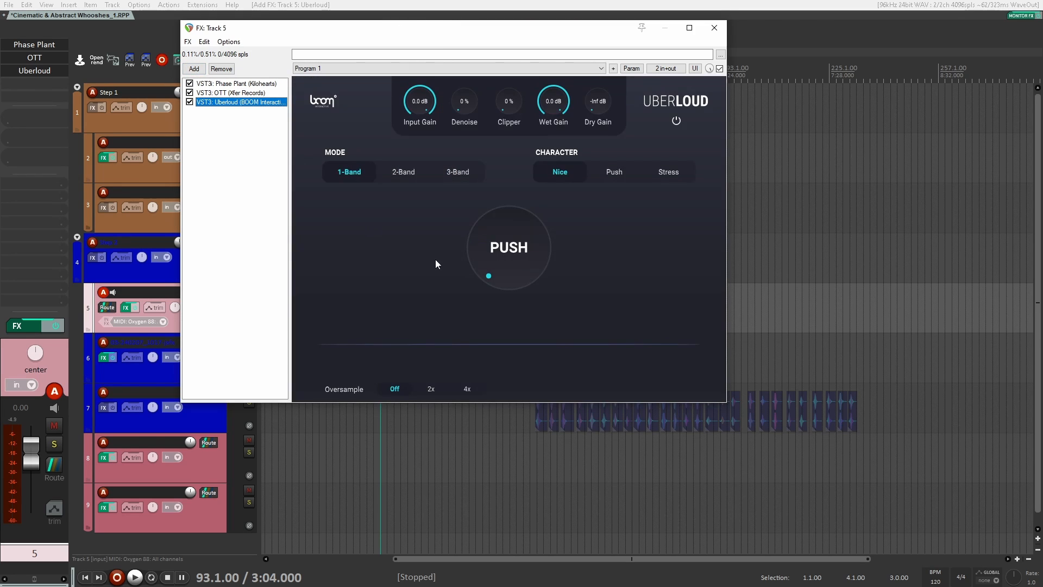
Switch Uberloud to 3-Band mode with the low push at 14% and the mid and high pushes at 12%
{"action": "left_click", "coordinate": [458, 172]}
{"action": "left_click_drag", "start_coordinate": [356, 241], "coordinate": [356, 237]}
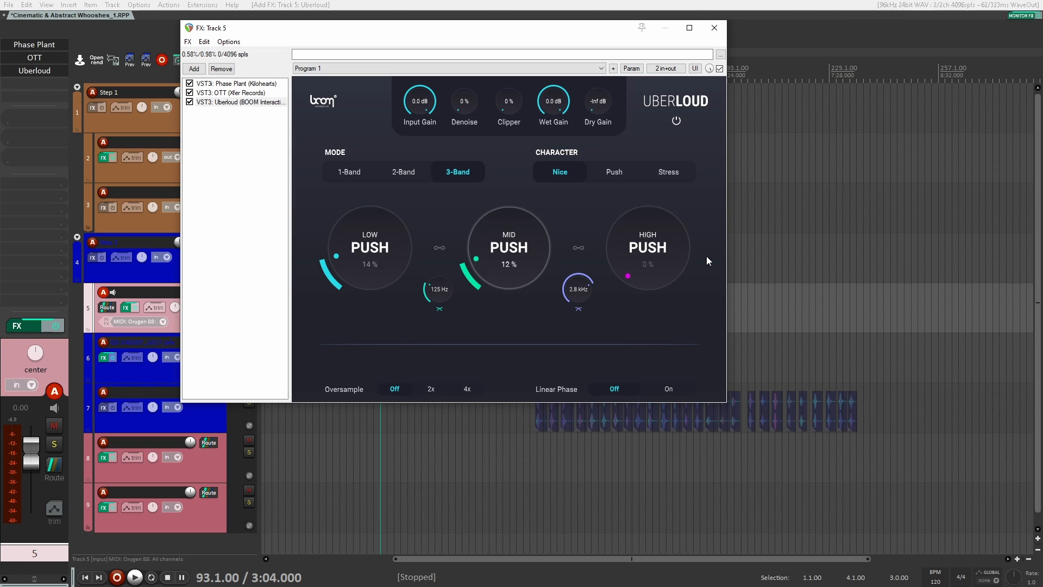
{"action": "left_click_drag", "start_coordinate": [662, 260], "coordinate": [663, 254]}
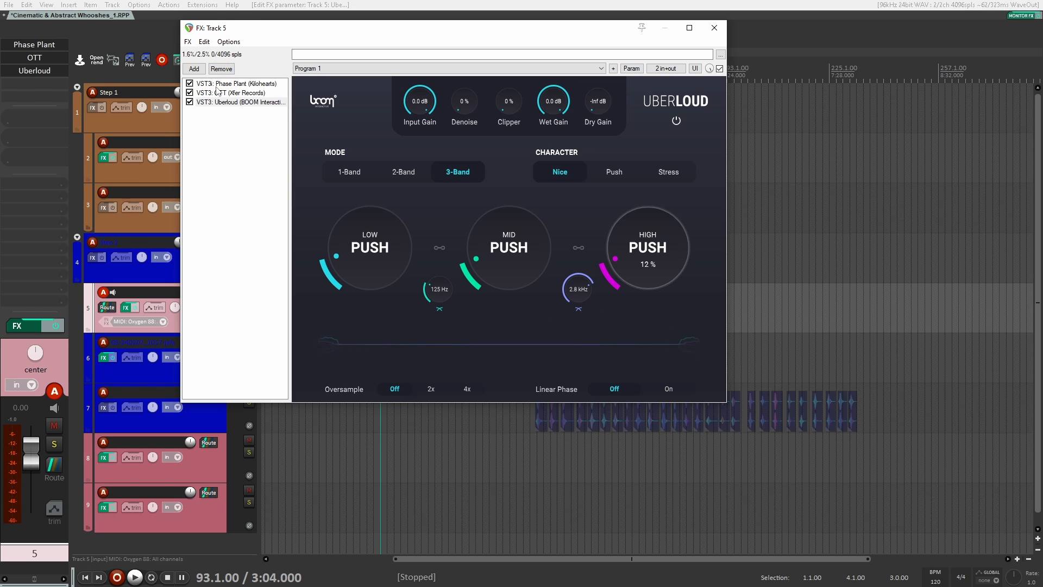
Add Basslane after Uberloud with the frequency at its 2.5k maximum, width at 76.7% and side harmonics amount at 68%
{"action": "left_click", "coordinate": [194, 69]}
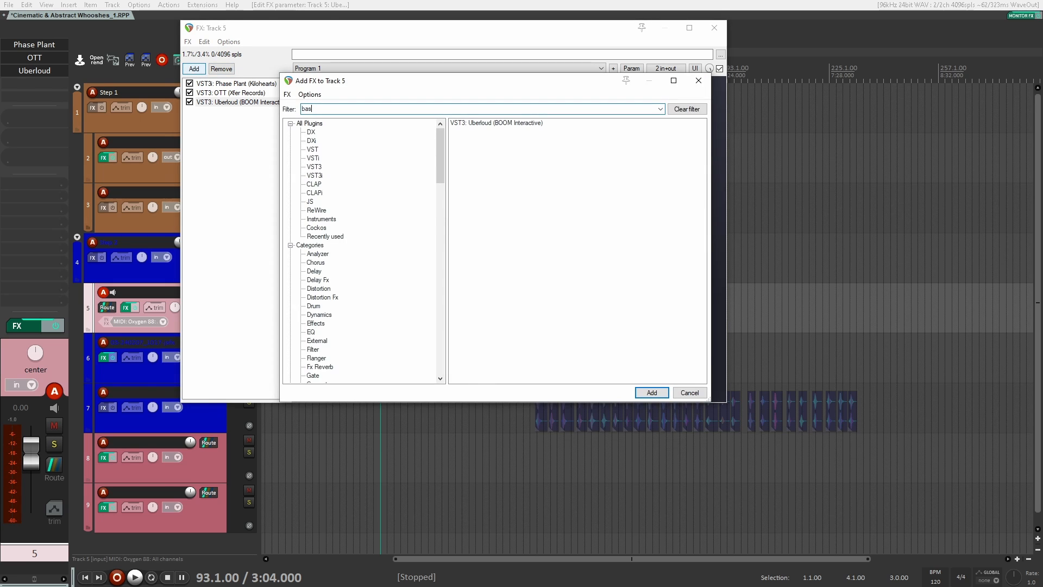
{"action": "key", "text": "Return"}
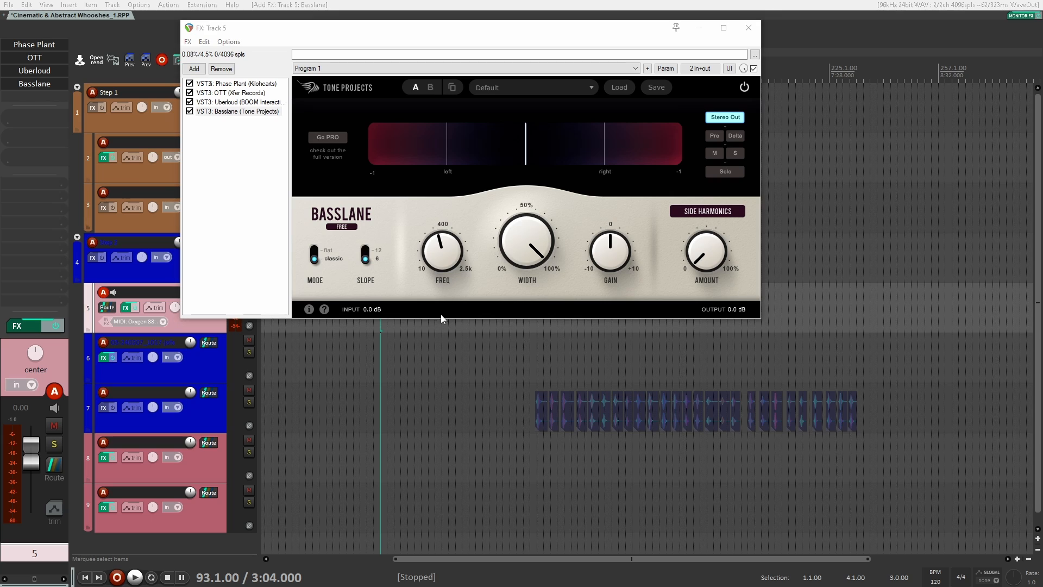
{"action": "left_click_drag", "start_coordinate": [443, 253], "coordinate": [468, 161]}
{"action": "left_click_drag", "start_coordinate": [433, 232], "coordinate": [476, 174]}
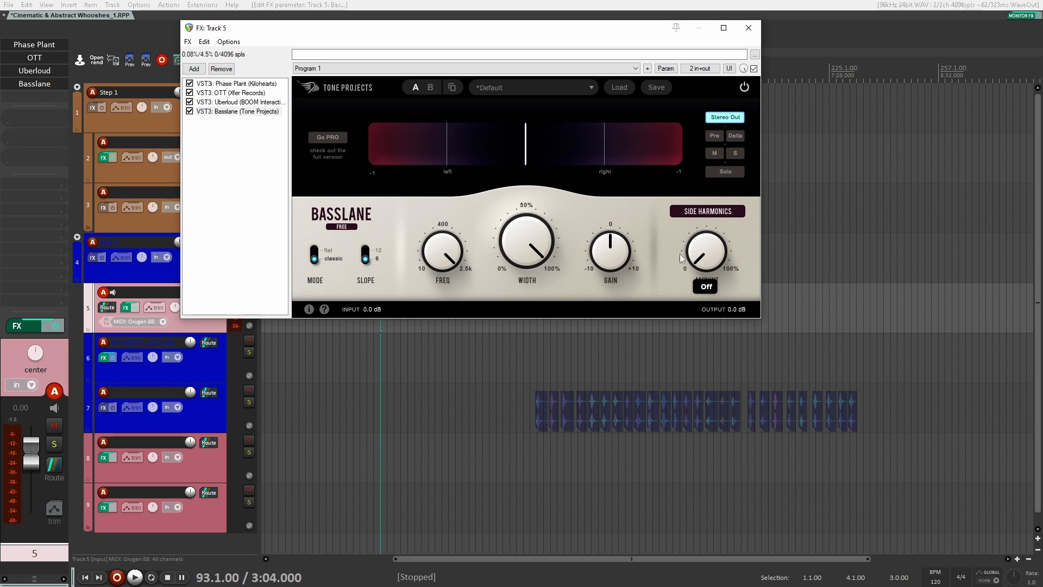
{"action": "left_click_drag", "start_coordinate": [527, 242], "coordinate": [527, 244]}
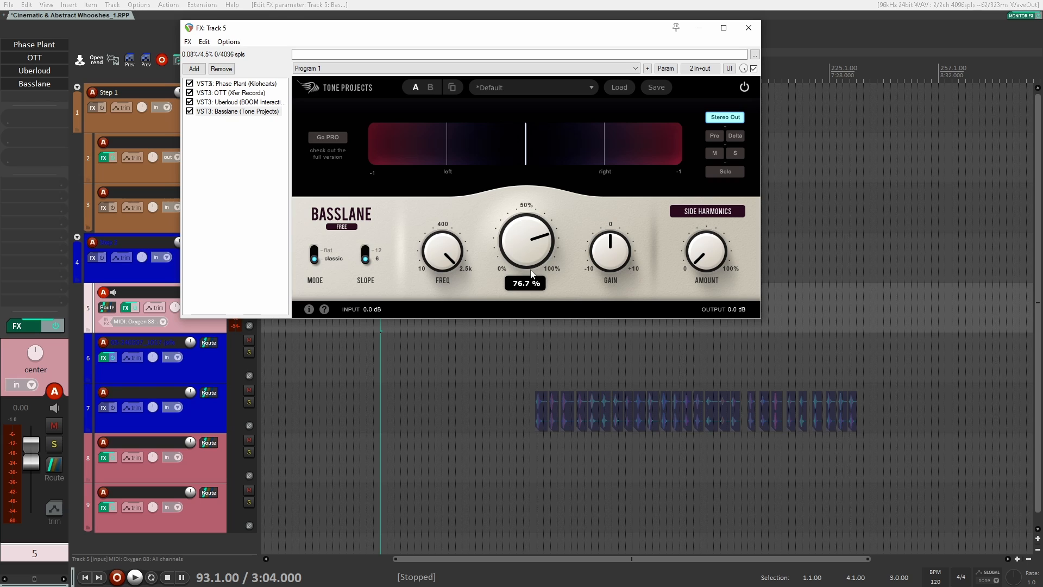
{"action": "left_click_drag", "start_coordinate": [716, 260], "coordinate": [712, 133]}
{"action": "left_click_drag", "start_coordinate": [710, 246], "coordinate": [711, 199]}
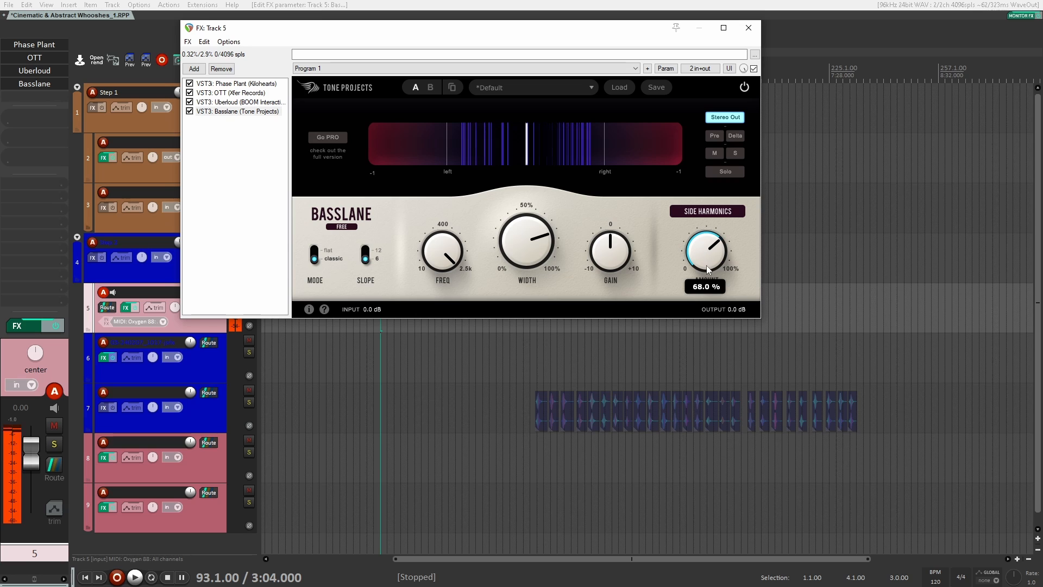
Raise Basslane's side harmonics amount slightly and add smart:limit after it in track 5's effects chain
{"action": "left_click_drag", "start_coordinate": [708, 255], "coordinate": [708, 244]}
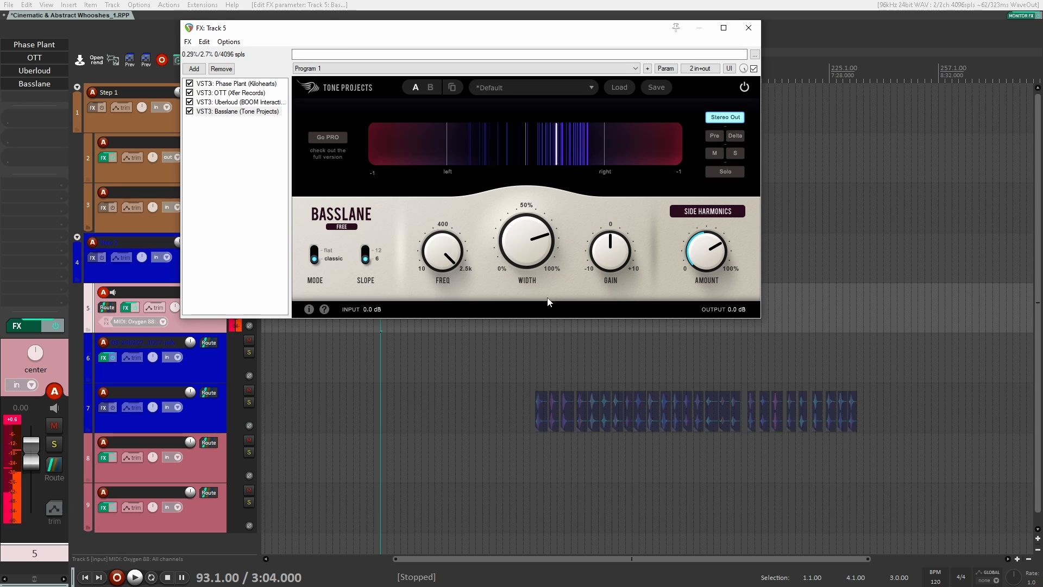
{"action": "left_click", "coordinate": [194, 69]}
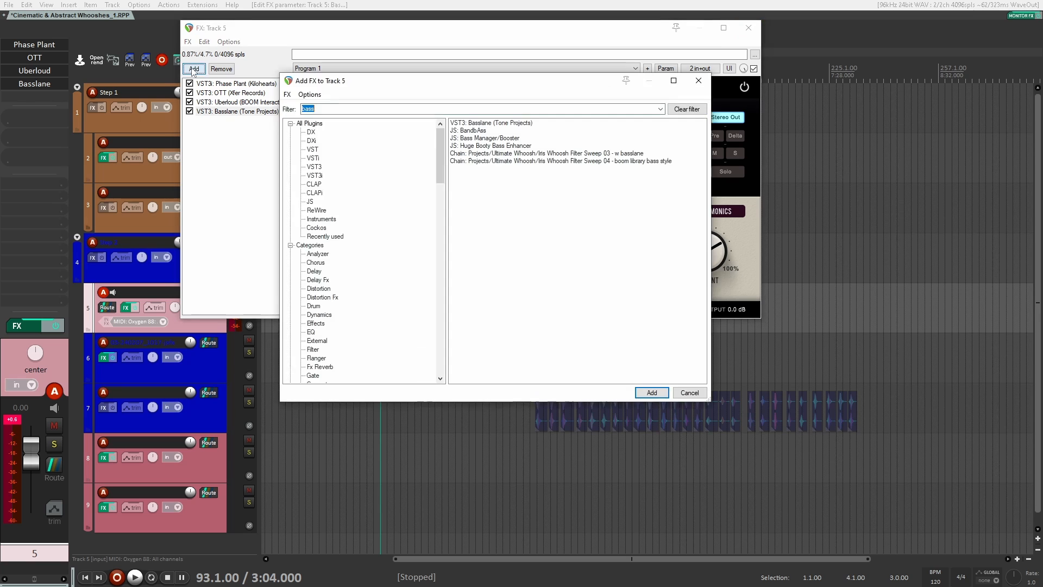
{"action": "type", "text": "son lim"}
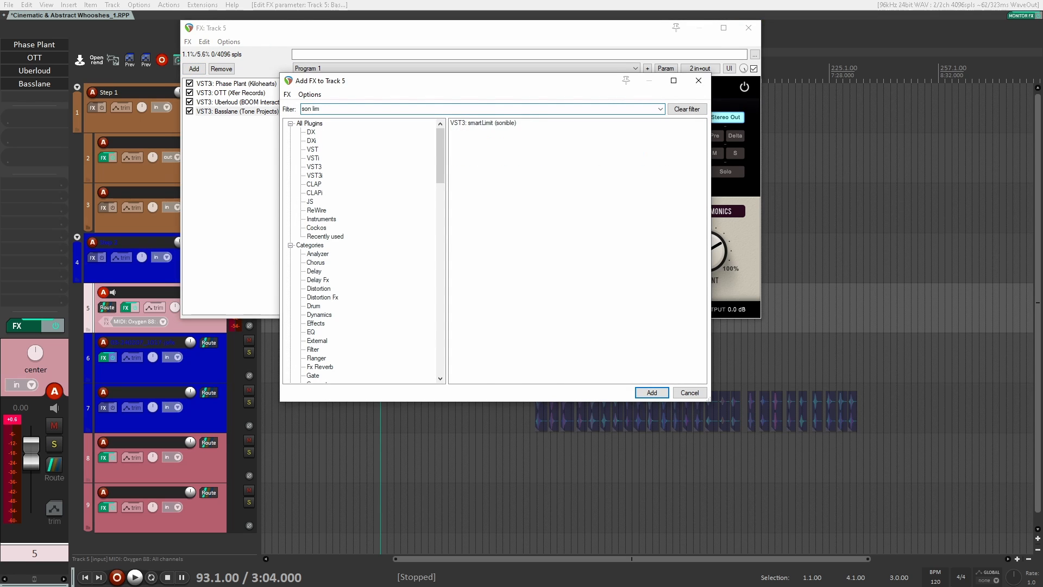
{"action": "key", "text": "Return"}
Set smart:limit's limit to -1.0 dB and its gain to 4.5 dB, and close its window
{"action": "left_click_drag", "start_coordinate": [502, 309], "coordinate": [499, 289]}
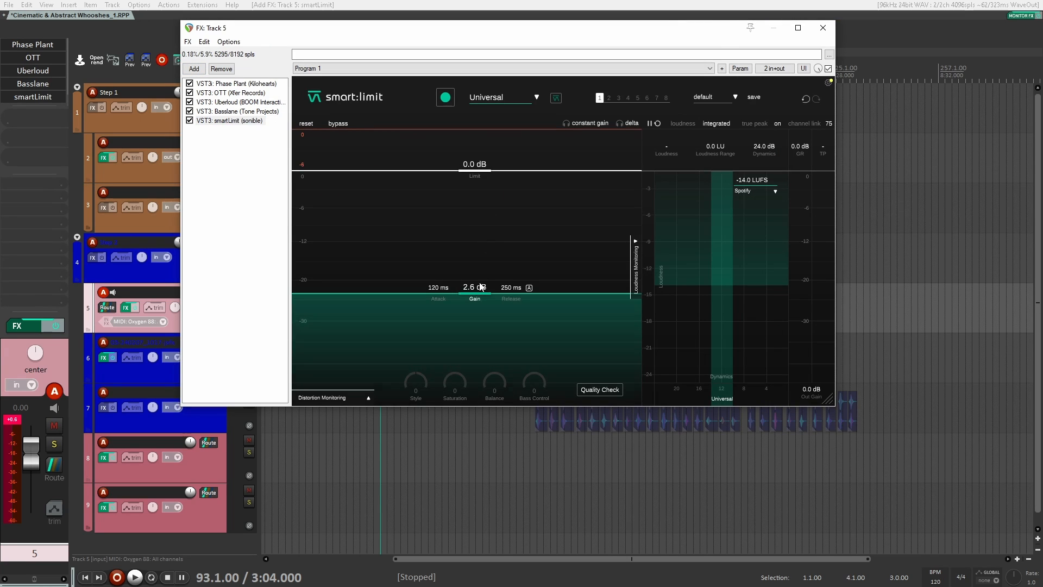
{"action": "left_click_drag", "start_coordinate": [478, 171], "coordinate": [483, 177]}
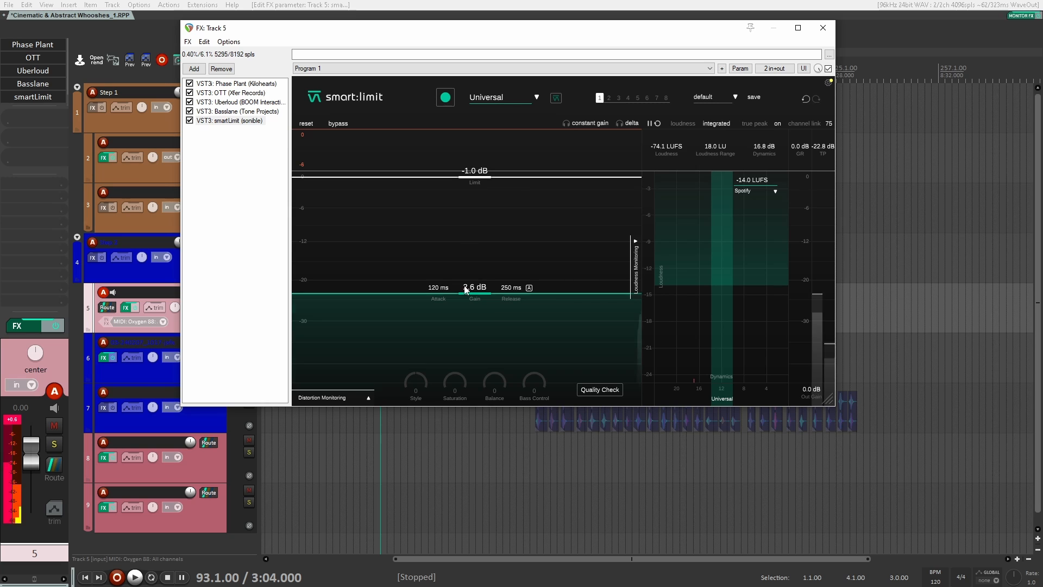
{"action": "left_click_drag", "start_coordinate": [474, 288], "coordinate": [472, 275]}
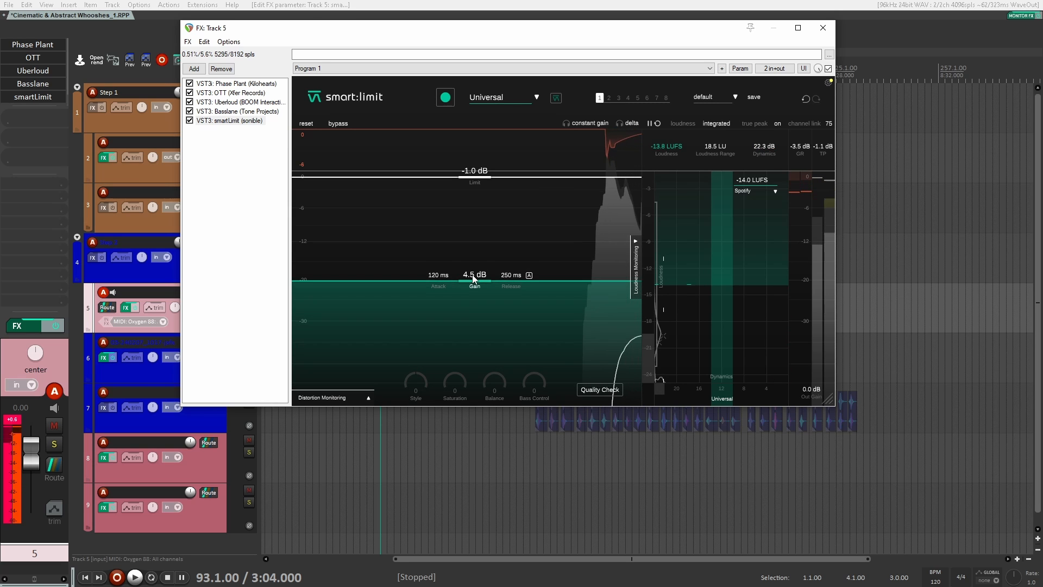
{"action": "left_click", "coordinate": [823, 27]}
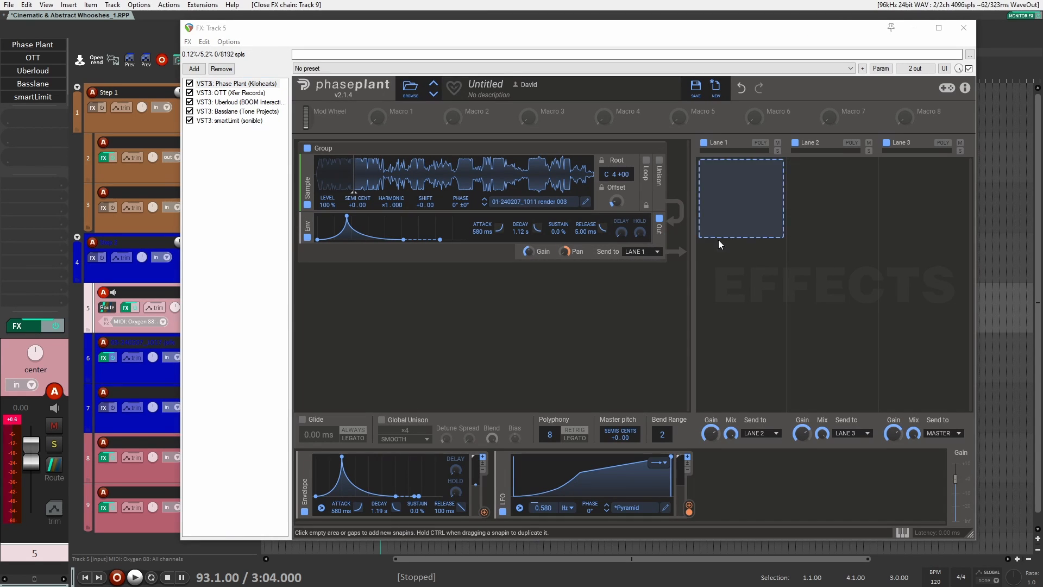
Add a Dual Delay to Phase Plant's Lane 1, turn its mix down and raise its feedback and crosstalk
{"action": "left_click", "coordinate": [731, 205]}
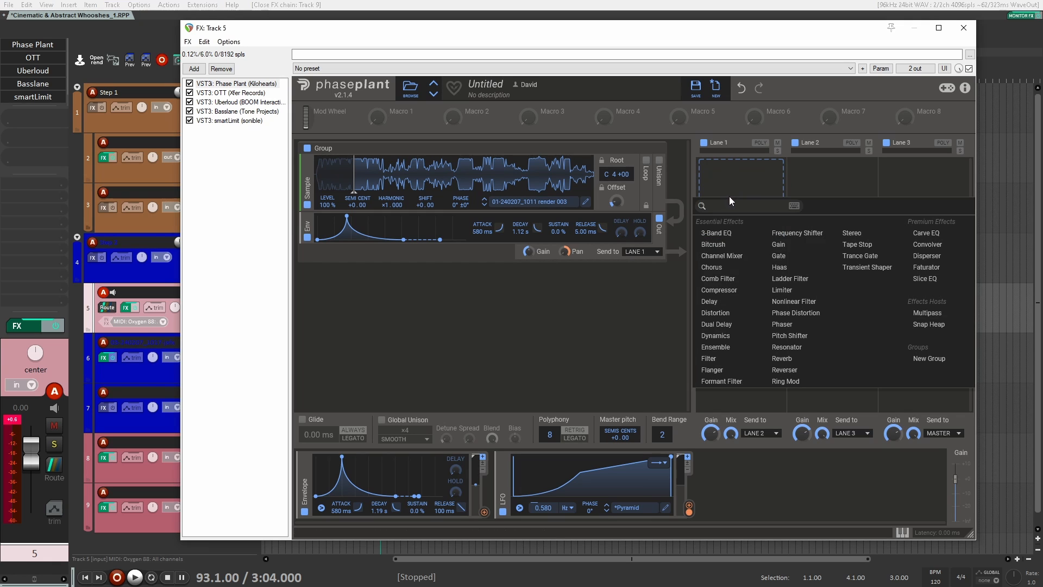
{"action": "left_click", "coordinate": [738, 325]}
{"action": "left_click_drag", "start_coordinate": [769, 267], "coordinate": [769, 302]}
{"action": "left_click_drag", "start_coordinate": [741, 235], "coordinate": [742, 224]}
{"action": "left_click_drag", "start_coordinate": [742, 267], "coordinate": [742, 259]}
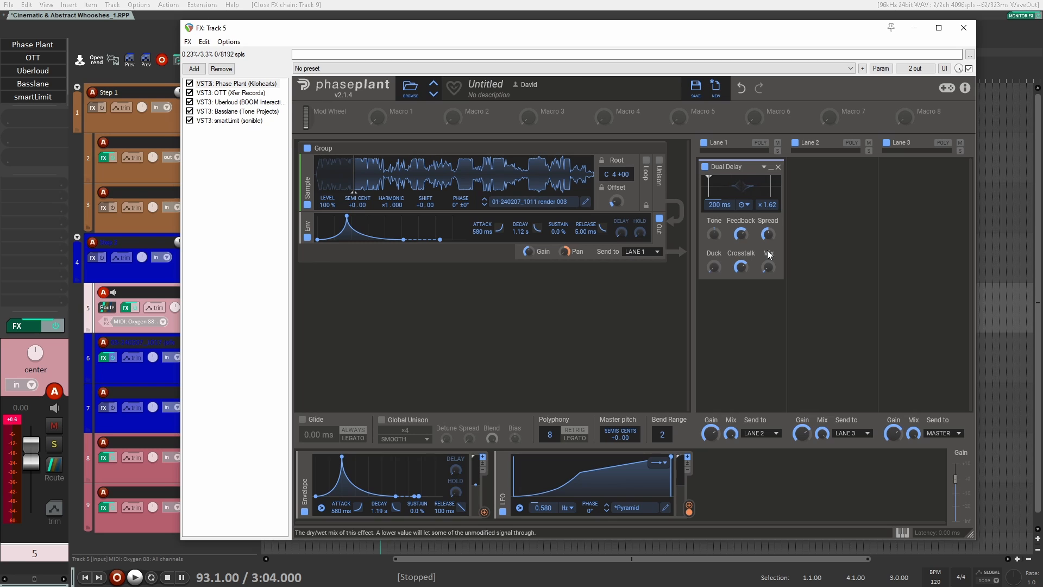
Add a Reverb below the Dual Delay with its mix turned down and modulate the mix with the envelope
{"action": "left_click", "coordinate": [737, 296]}
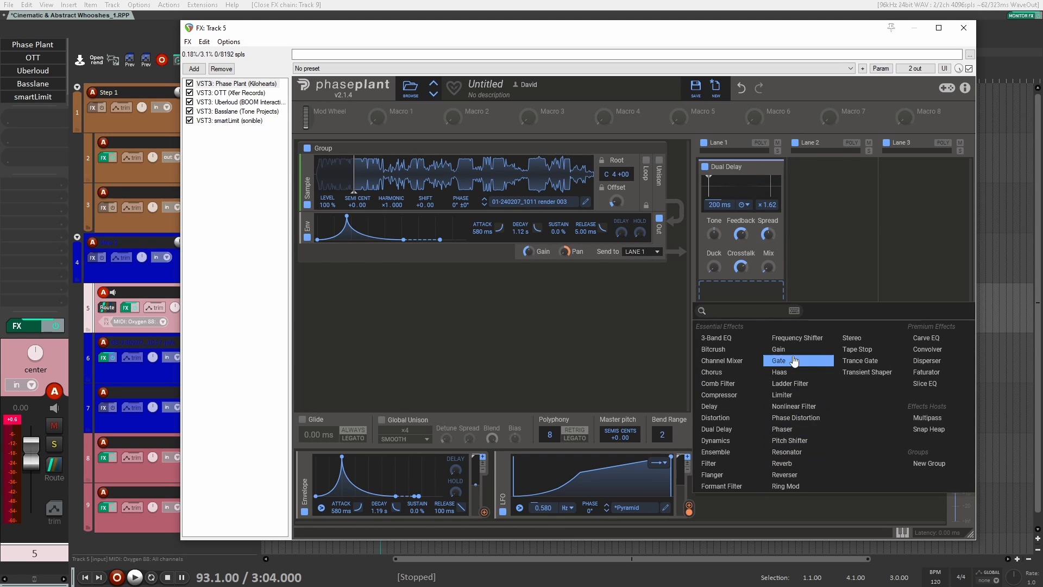
{"action": "left_click", "coordinate": [799, 460]}
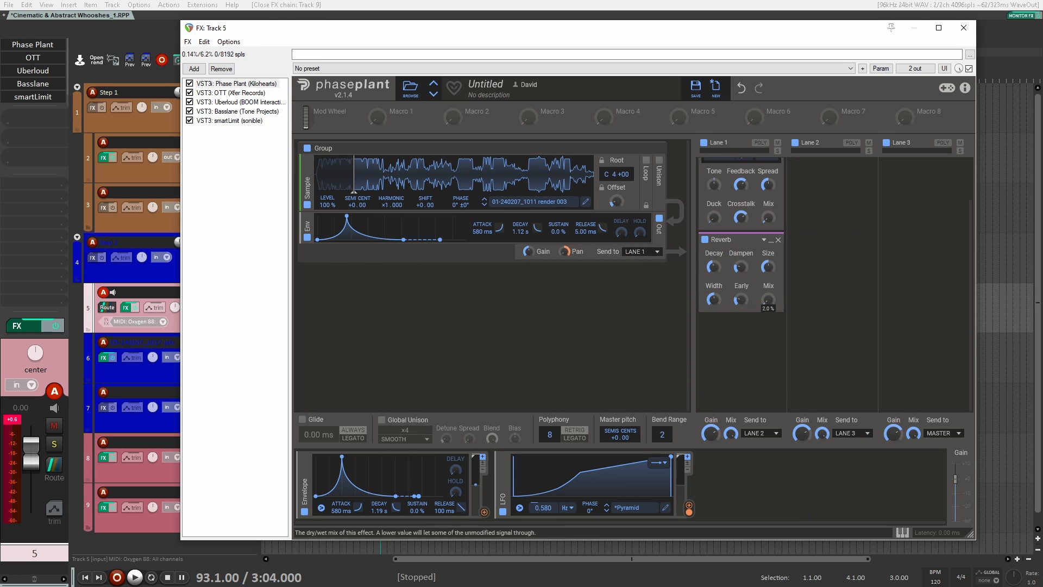
{"action": "left_click_drag", "start_coordinate": [484, 512], "coordinate": [768, 311]}
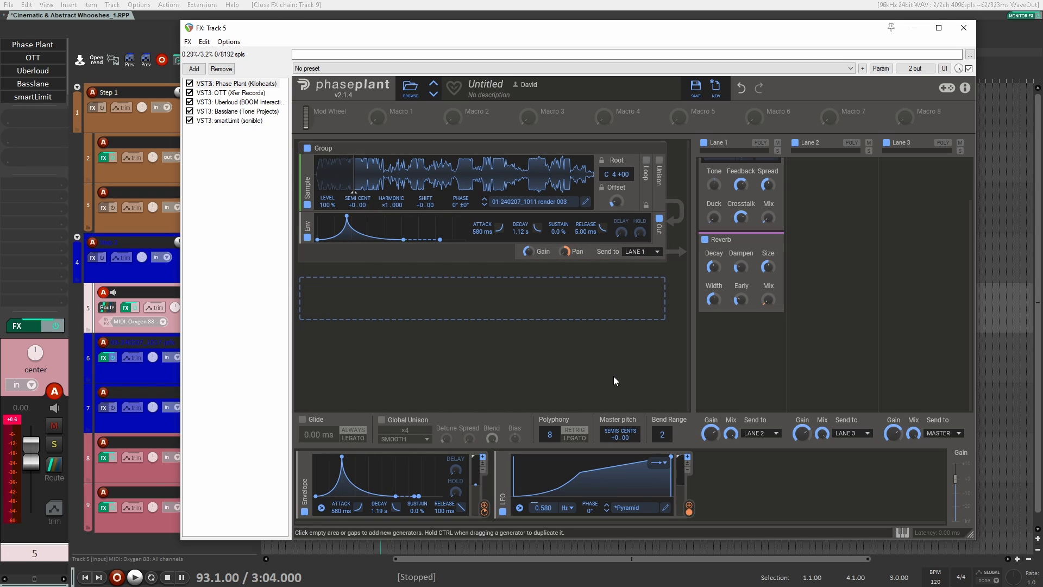
Add a Nonlinear Filter to Lane 2 with the last filter shape and modulate its Q with the envelope
{"action": "left_click", "coordinate": [820, 176]}
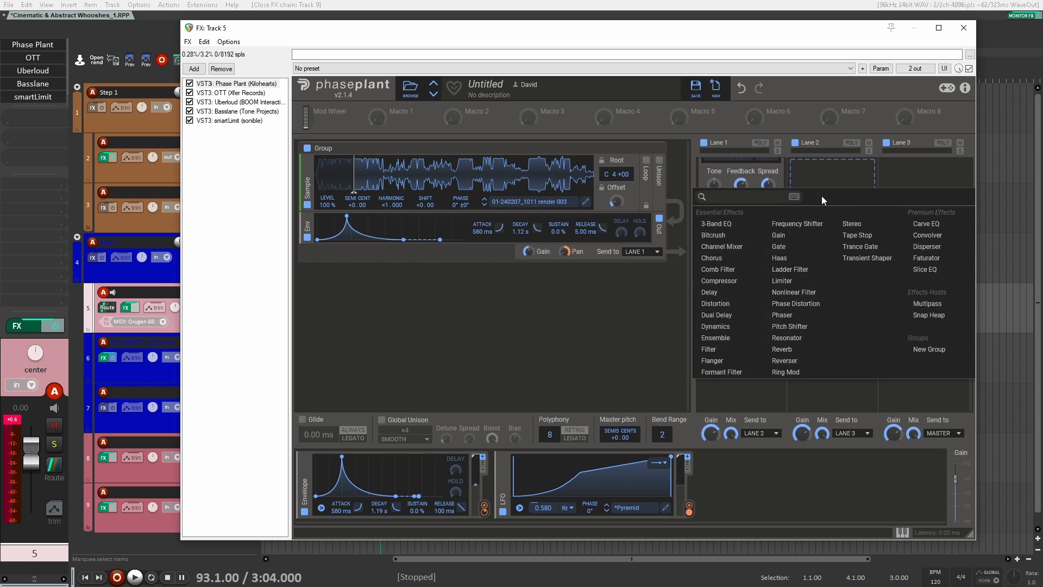
{"action": "left_click", "coordinate": [794, 292]}
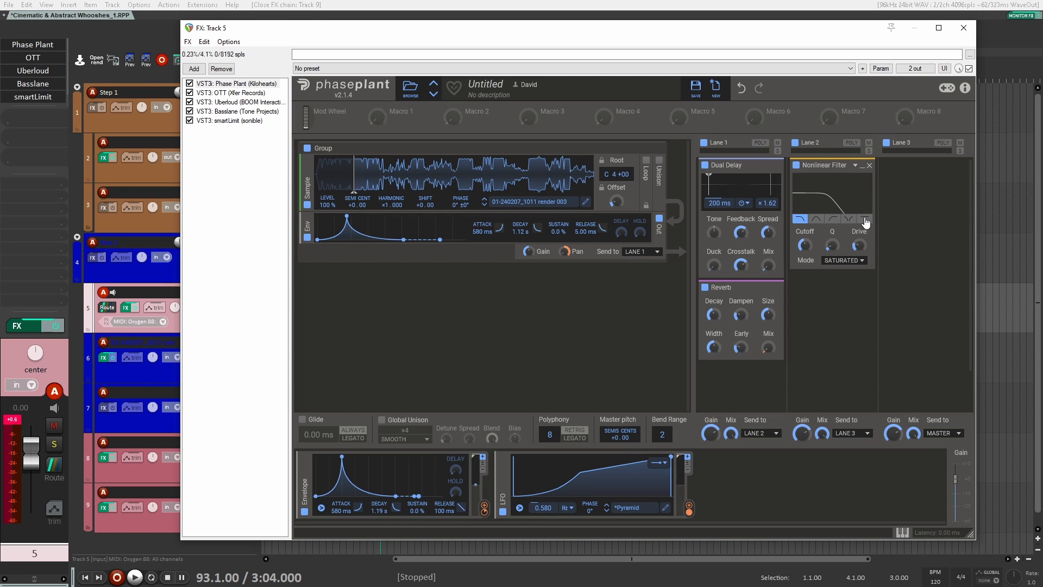
{"action": "left_click", "coordinate": [864, 219]}
{"action": "left_click_drag", "start_coordinate": [805, 246], "coordinate": [860, 242]}
{"action": "left_click_drag", "start_coordinate": [484, 506], "coordinate": [835, 259]}
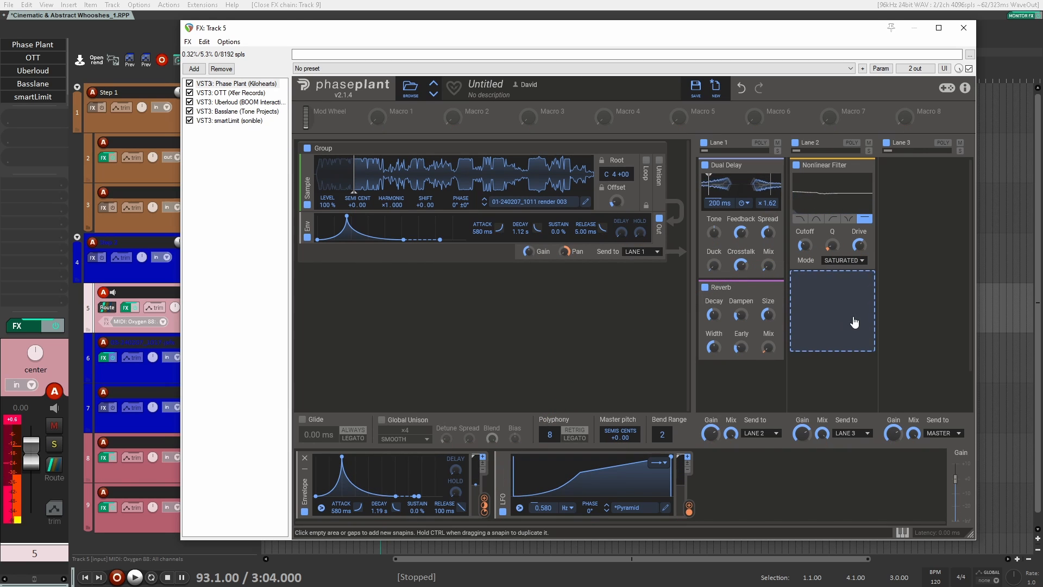
Add a Stereo effect below the Nonlinear Filter, modulate its left-shifted Pan with the LFO and compare it bypassed and enabled
{"action": "left_click", "coordinate": [855, 320]}
{"action": "left_click", "coordinate": [855, 333]}
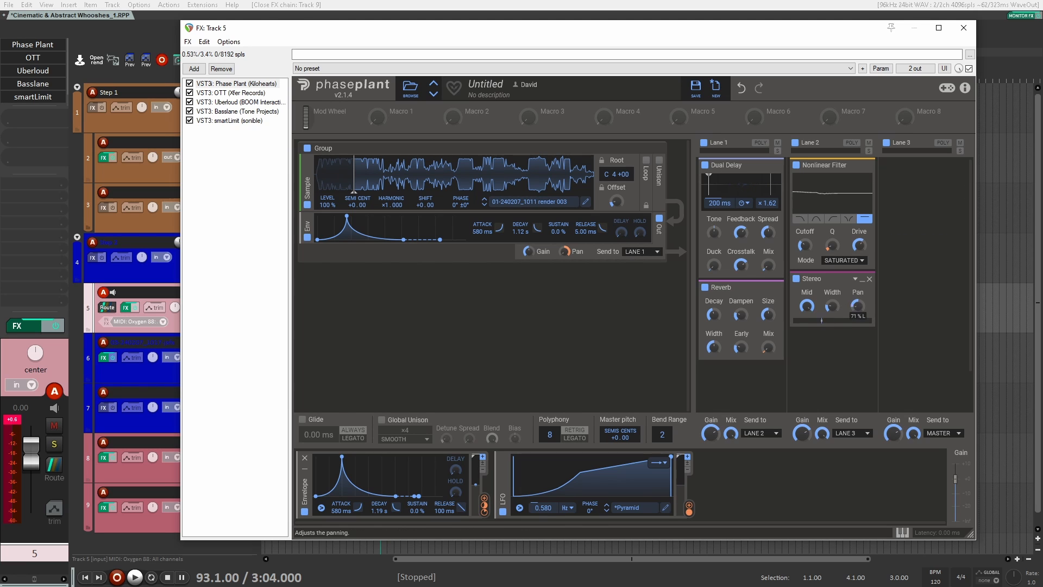
{"action": "left_click", "coordinate": [689, 505]}
{"action": "left_click_drag", "start_coordinate": [859, 316], "coordinate": [858, 239]}
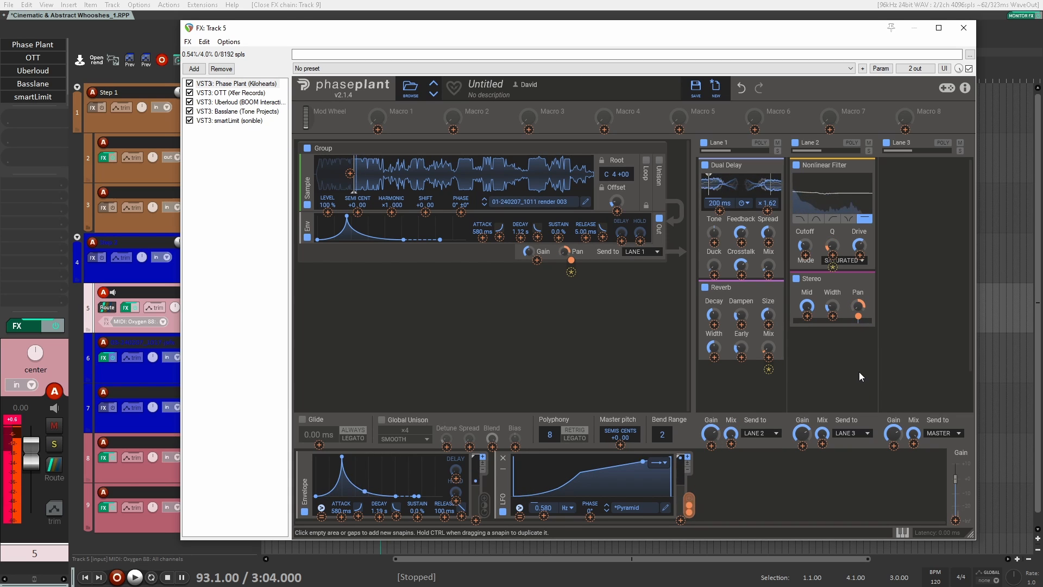
{"action": "left_click", "coordinate": [796, 278]}
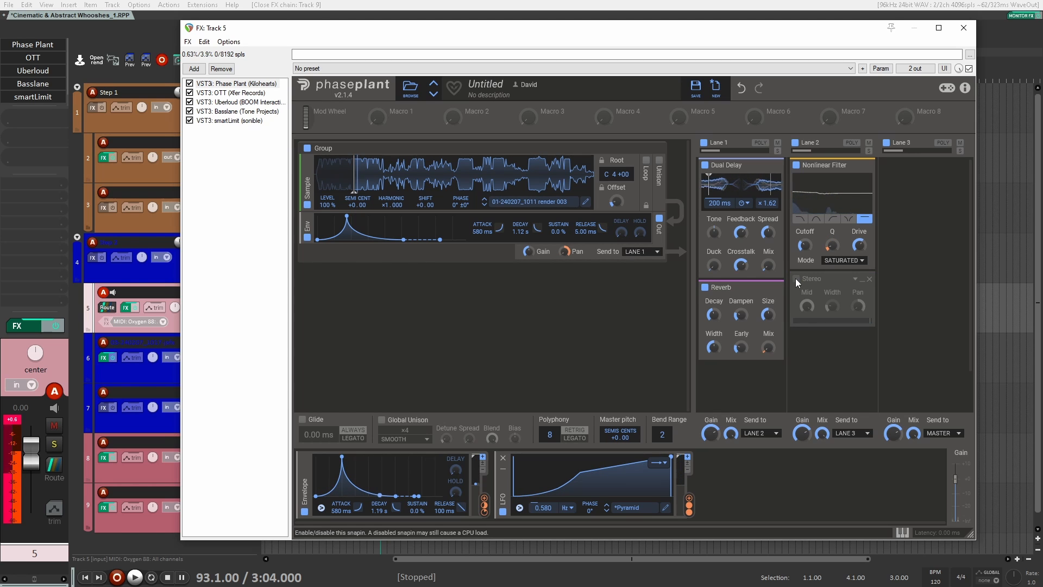
{"action": "left_click", "coordinate": [795, 278]}
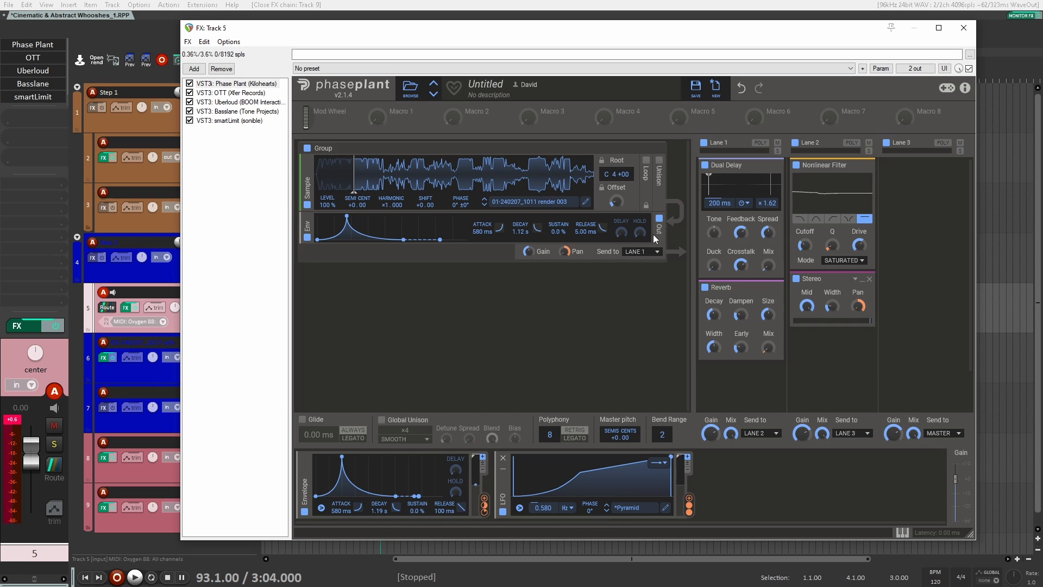
Add an Overdrive Distortion to Lane 3 and modulate its Drive and Mix with the envelope
{"action": "left_click", "coordinate": [931, 199]}
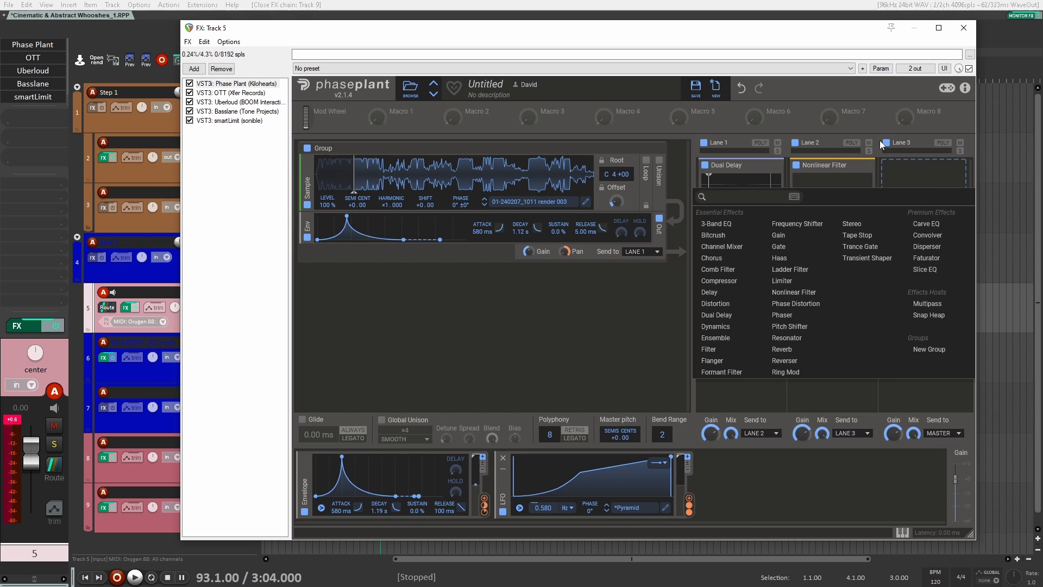
{"action": "left_click", "coordinate": [720, 303]}
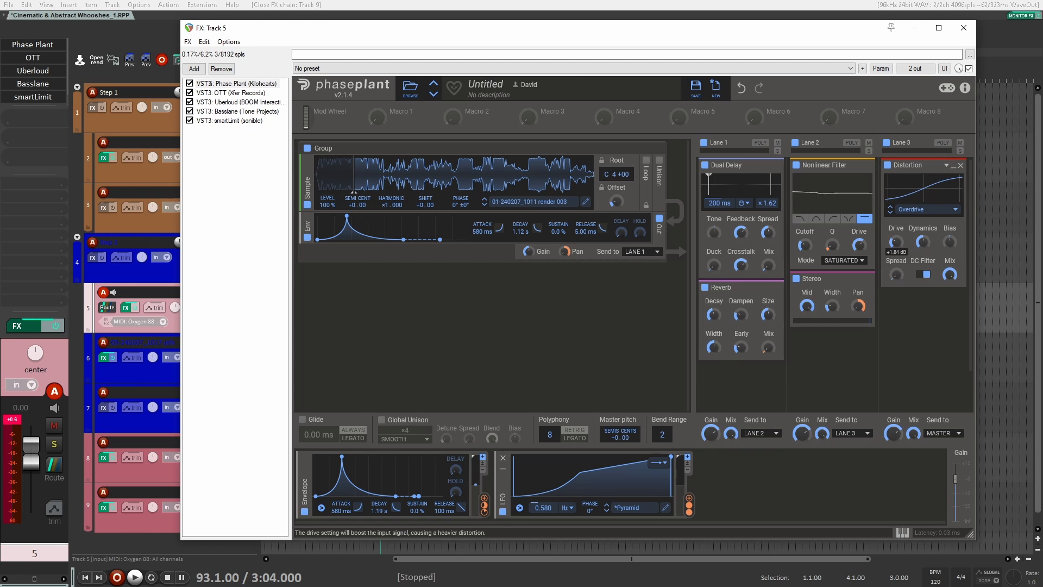
{"action": "left_click_drag", "start_coordinate": [483, 508], "coordinate": [896, 243]}
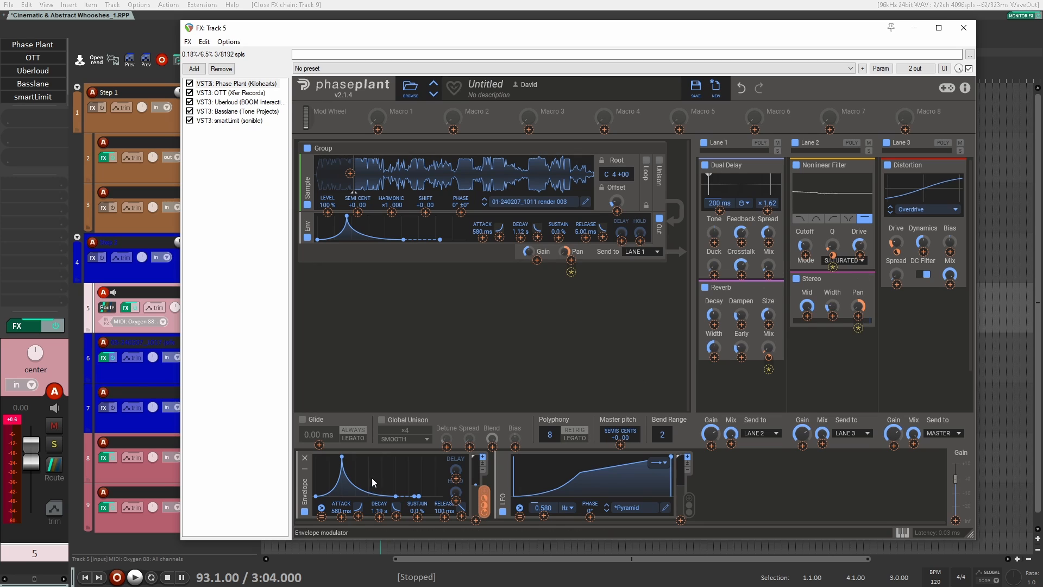
{"action": "left_click_drag", "start_coordinate": [484, 503], "coordinate": [952, 310]}
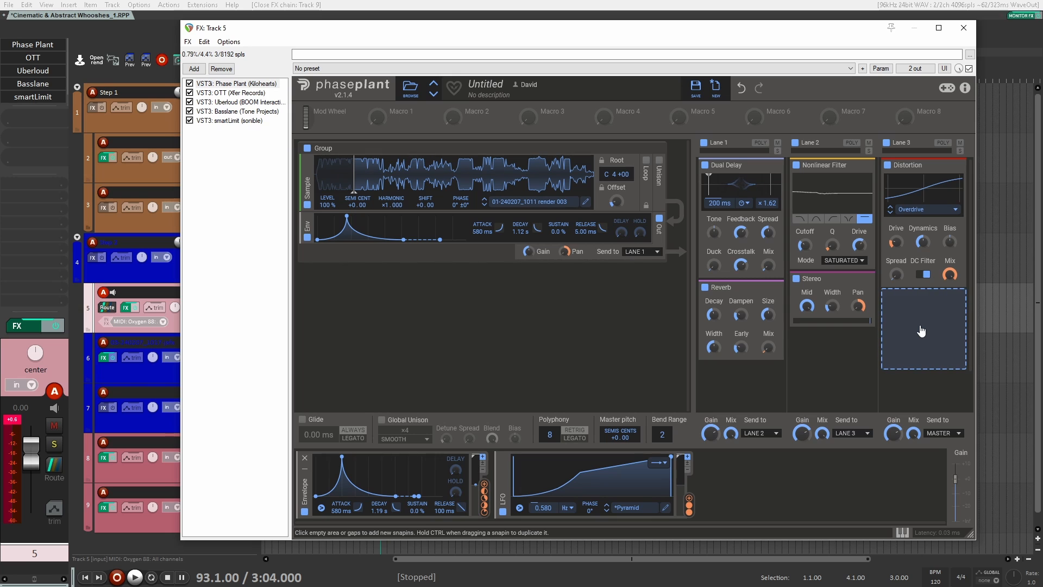
Add a Filter below the Distortion in Lane 3 and modulate its Cutoff with the envelope
{"action": "left_click", "coordinate": [921, 321]}
{"action": "left_click", "coordinate": [707, 477]}
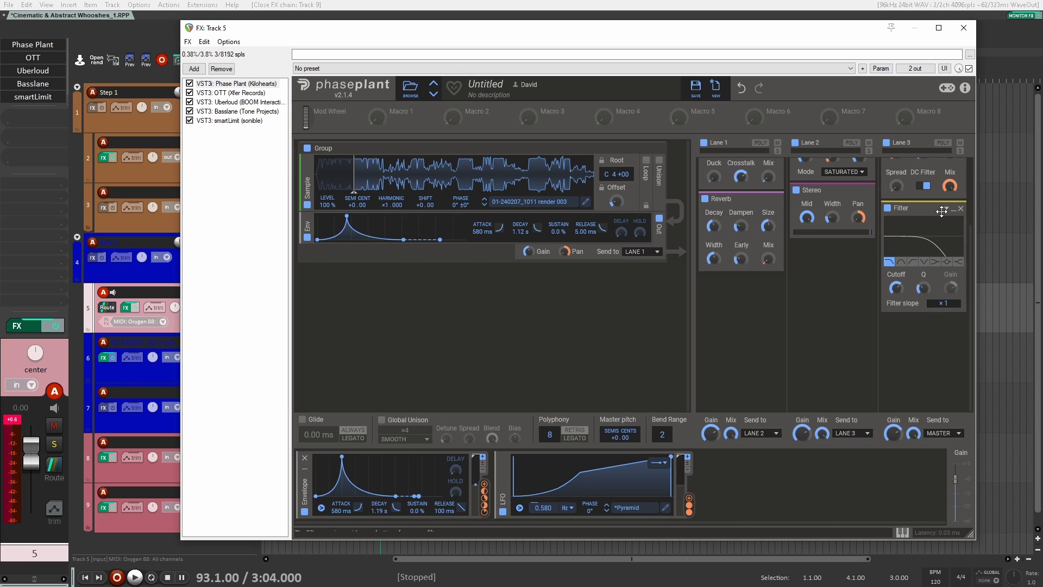
{"action": "left_click_drag", "start_coordinate": [485, 486], "coordinate": [897, 296]}
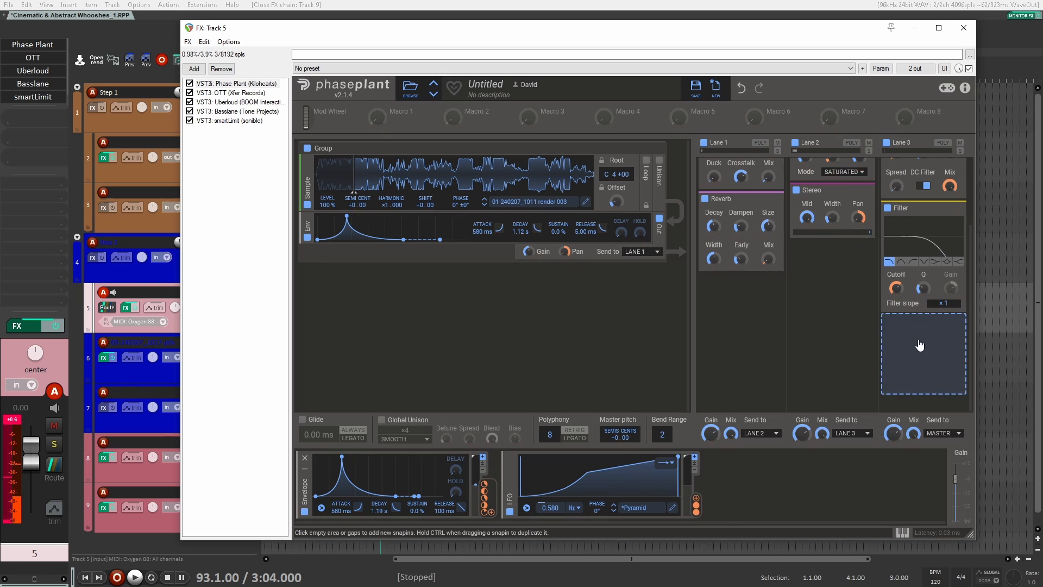
Add two Disperser effects below the Filter in Lane 3
{"action": "left_click", "coordinate": [922, 349]}
{"action": "left_click", "coordinate": [927, 393]}
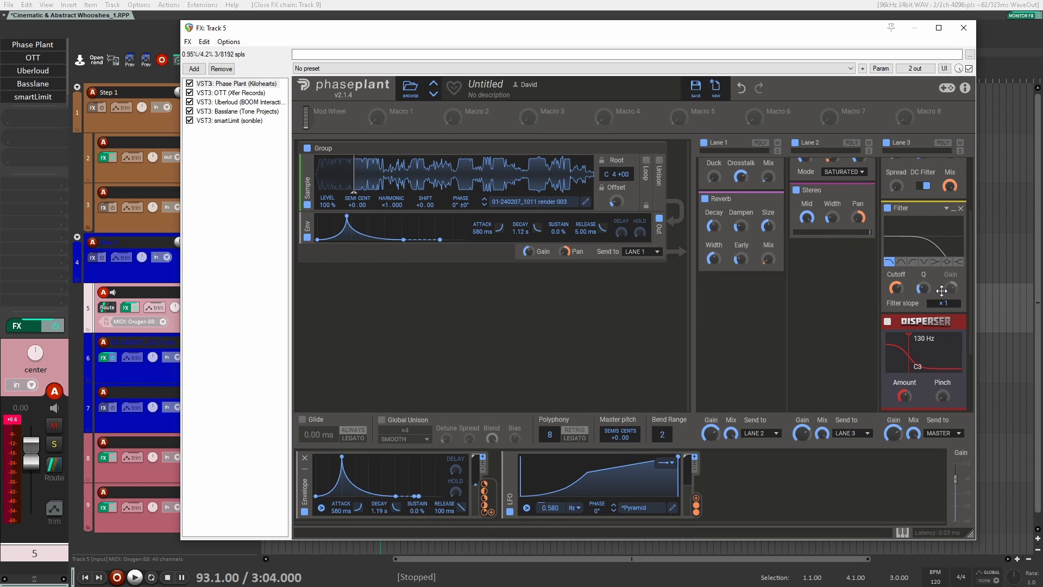
{"action": "left_click", "coordinate": [927, 345]}
{"action": "left_click", "coordinate": [929, 393]}
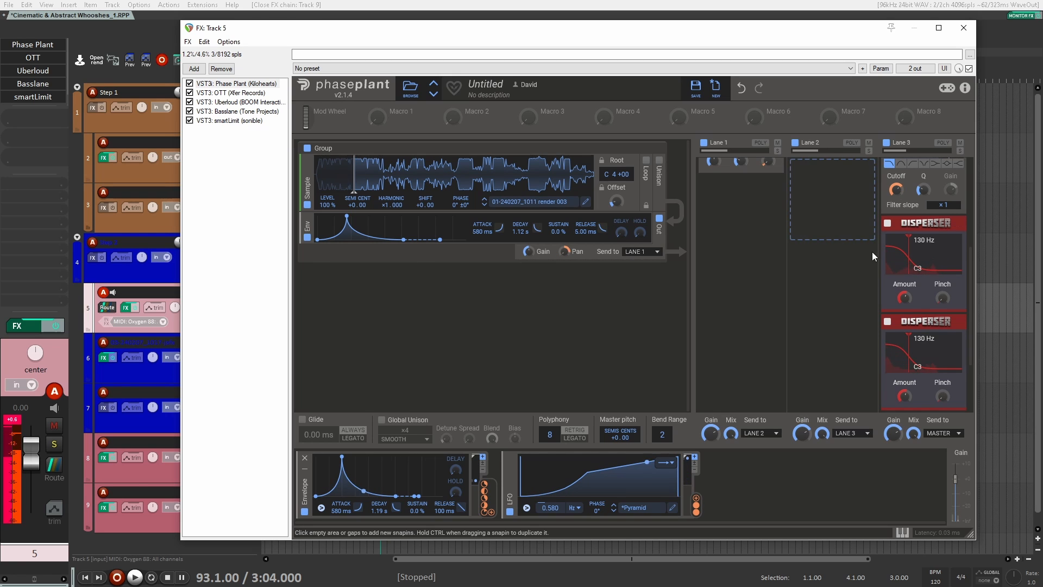
Audition the sample from several playback start positions, ending close to its beginning
{"action": "scroll", "coordinate": [879, 283], "scroll_direction": "up", "scroll_amount": 3}
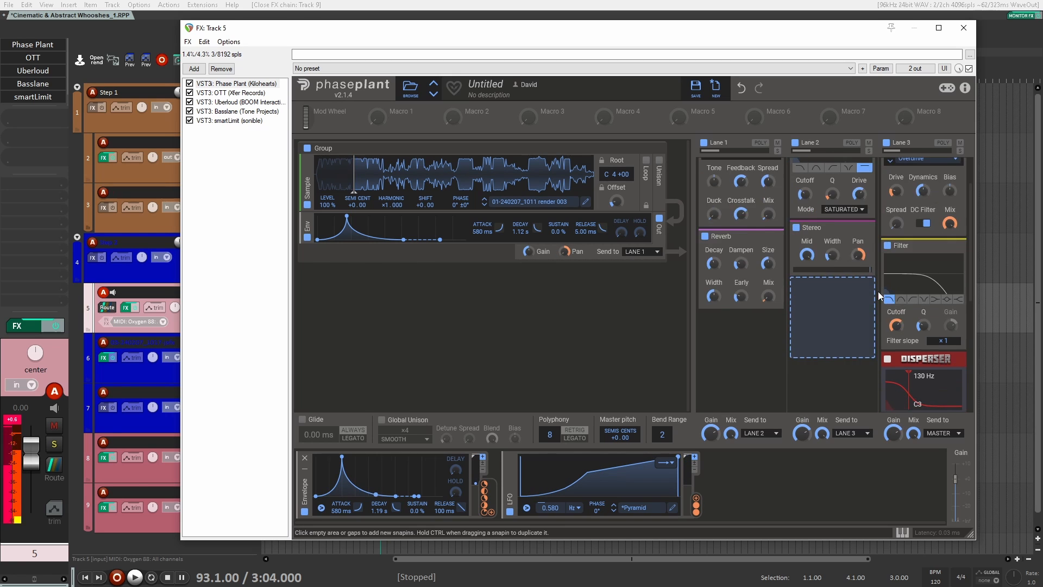
{"action": "scroll", "coordinate": [878, 291], "scroll_direction": "up", "scroll_amount": 2}
{"action": "left_click_drag", "start_coordinate": [354, 173], "coordinate": [466, 164]}
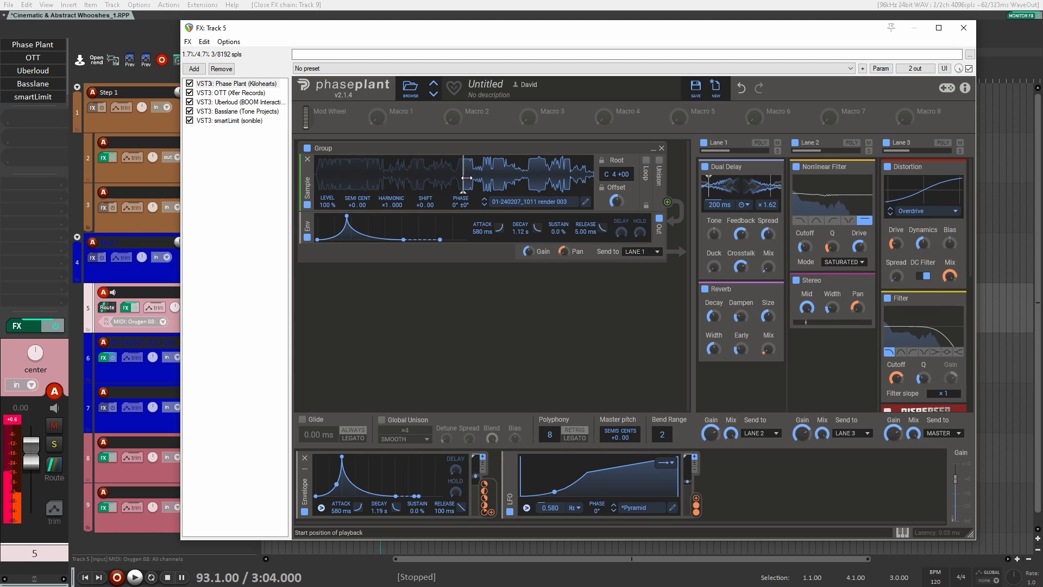
{"action": "left_click_drag", "start_coordinate": [466, 177], "coordinate": [499, 180]}
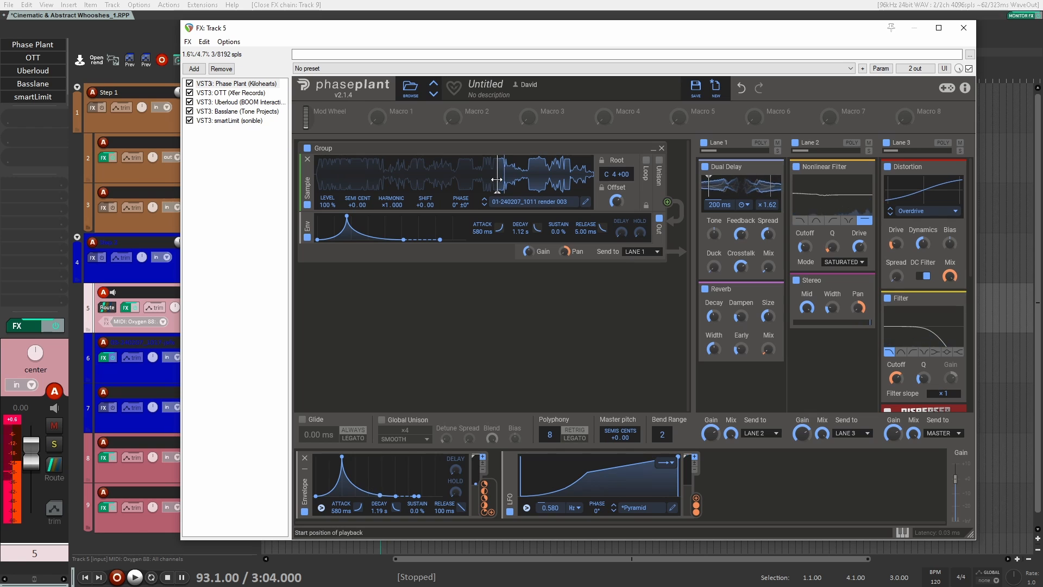
{"action": "mouse_move", "coordinate": [497, 179]}
{"action": "left_mouse_down"}
{"action": "mouse_move", "coordinate": [542, 177]}
{"action": "mouse_move", "coordinate": [324, 169]}
{"action": "left_mouse_up"}
Add a Wavetable generator in its own group and use its output to modulate the sample's pitch
{"action": "left_click", "coordinate": [520, 318]}
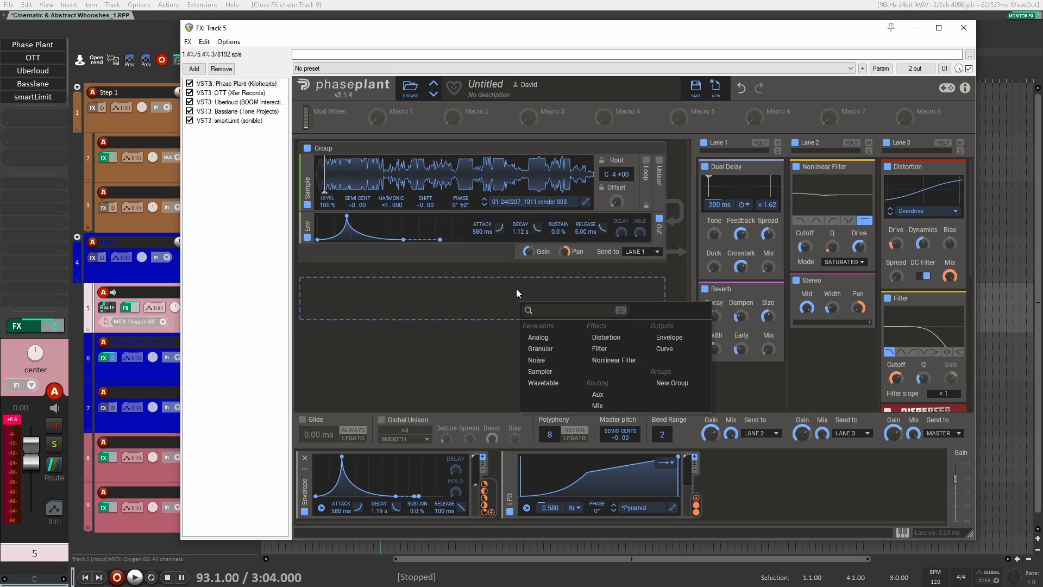
{"action": "left_click", "coordinate": [571, 386]}
{"action": "scroll", "coordinate": [661, 310], "scroll_direction": "up", "scroll_amount": 1}
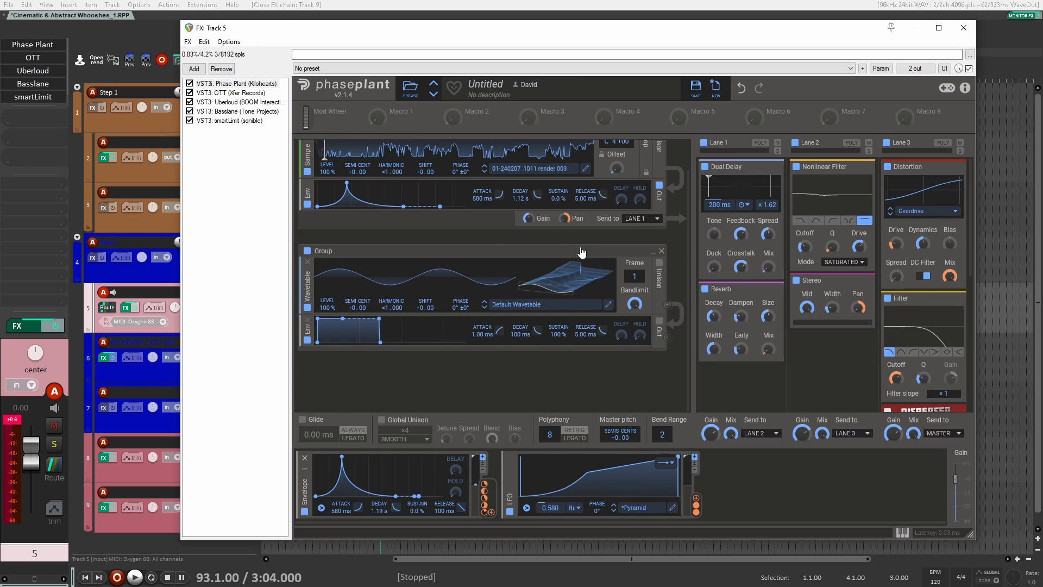
{"action": "scroll", "coordinate": [582, 253], "scroll_direction": "up", "scroll_amount": 2}
{"action": "left_click_drag", "start_coordinate": [668, 371], "coordinate": [359, 215]}
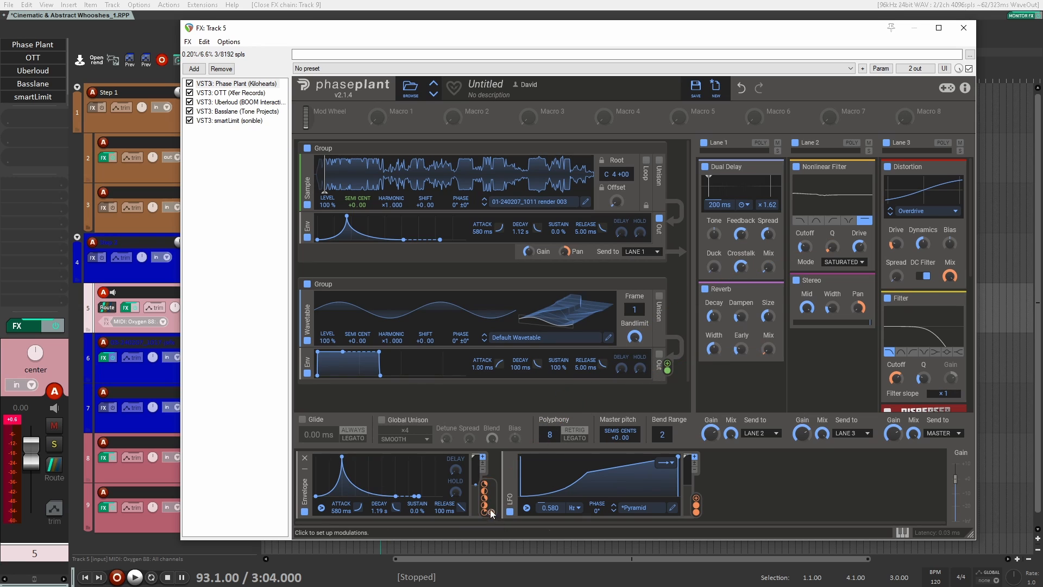
Modulate the wavetable's pitch with the envelope and move the sample's playback start slightly later while auditioning
{"action": "left_click_drag", "start_coordinate": [491, 514], "coordinate": [357, 405]}
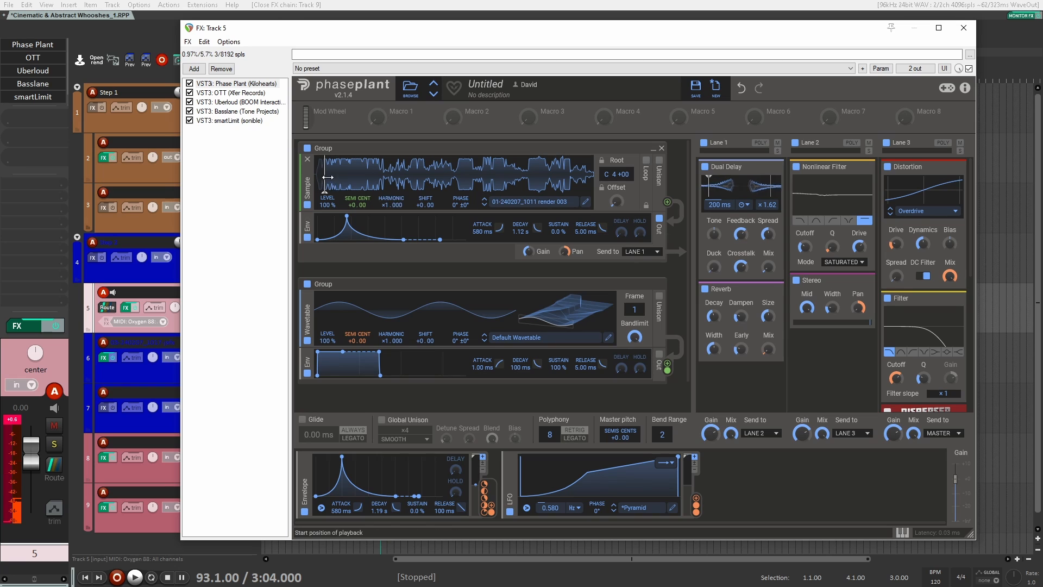
{"action": "left_click_drag", "start_coordinate": [320, 177], "coordinate": [340, 177]}
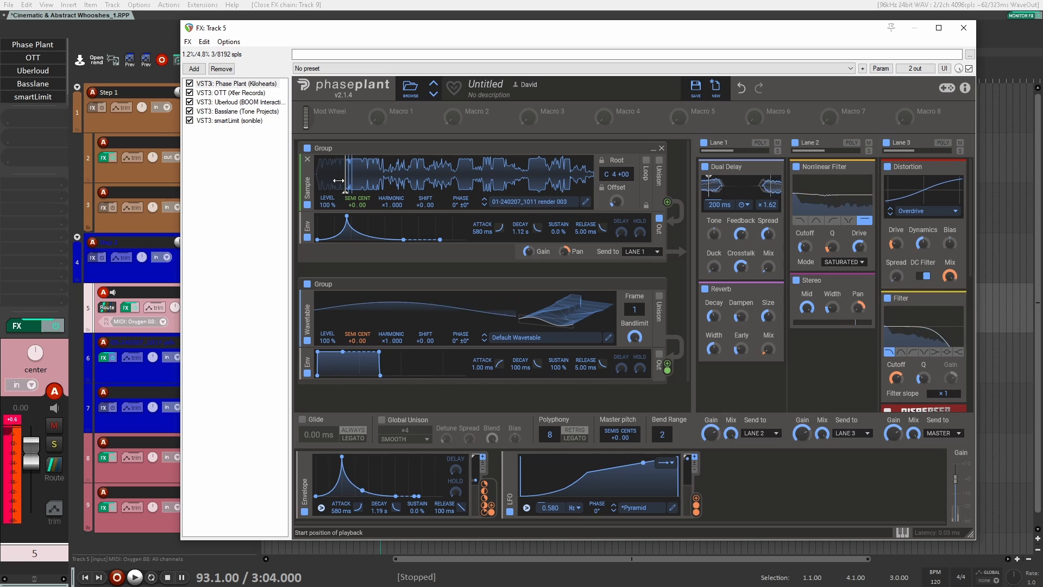
Set the envelope's modulation of the wavetable's pitch to -120.00 and adjust the modulation curve
{"action": "left_click_drag", "start_coordinate": [485, 492], "coordinate": [358, 350]}
{"action": "right_click", "coordinate": [358, 349]}
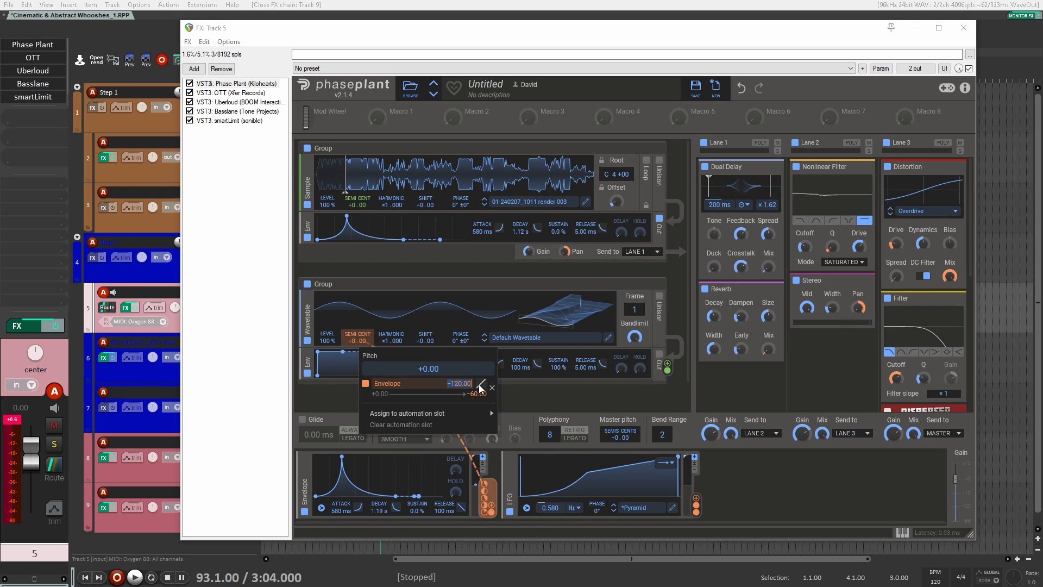
{"action": "left_click_drag", "start_coordinate": [480, 384], "coordinate": [480, 384]}
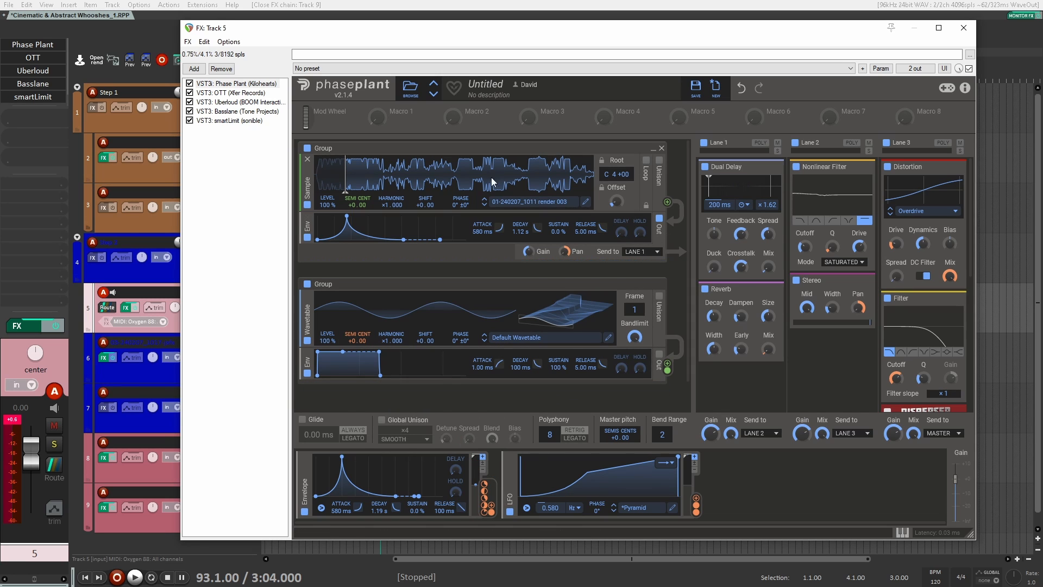
Audition the sample with its playback start moved progressively later, ending in roughly the last quarter of the waveform
{"action": "left_click_drag", "start_coordinate": [345, 183], "coordinate": [365, 184]}
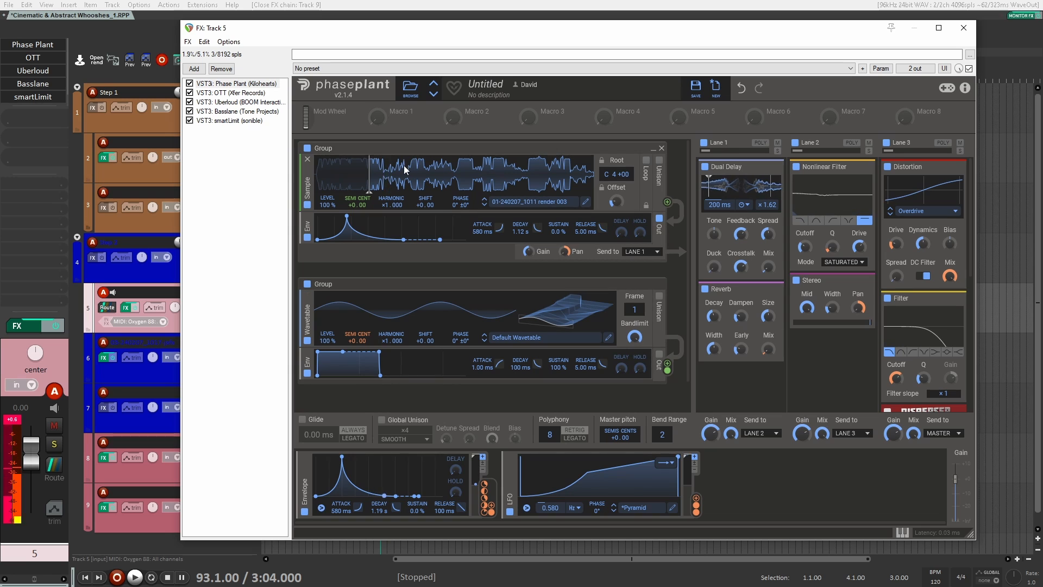
{"action": "left_click_drag", "start_coordinate": [370, 184], "coordinate": [531, 187]}
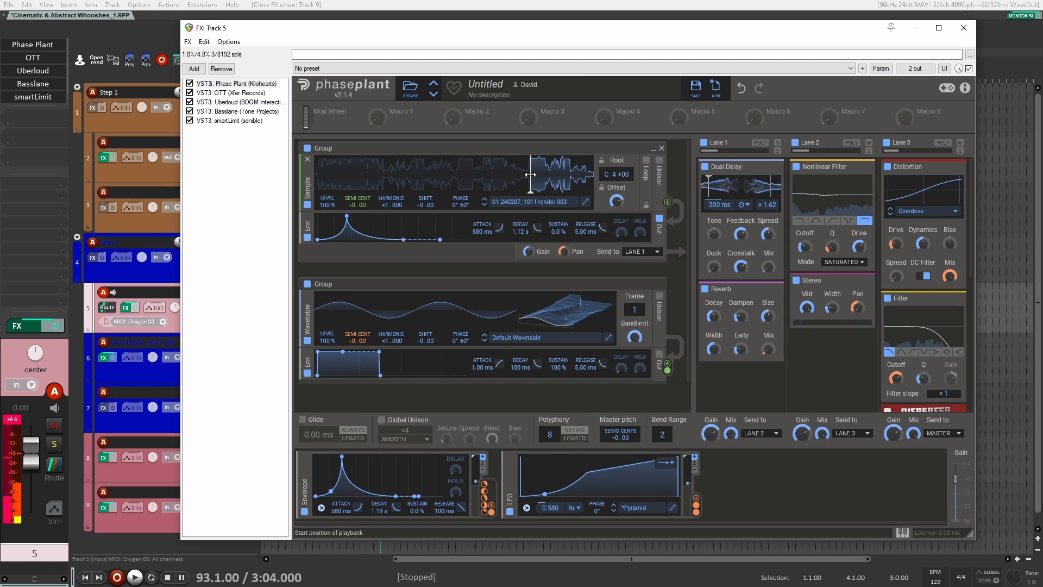
Enable unison on the wavetable with 8 voices in Hard mode and lower its harmonic multiplier to about 0.120
{"action": "left_click", "coordinate": [659, 297]}
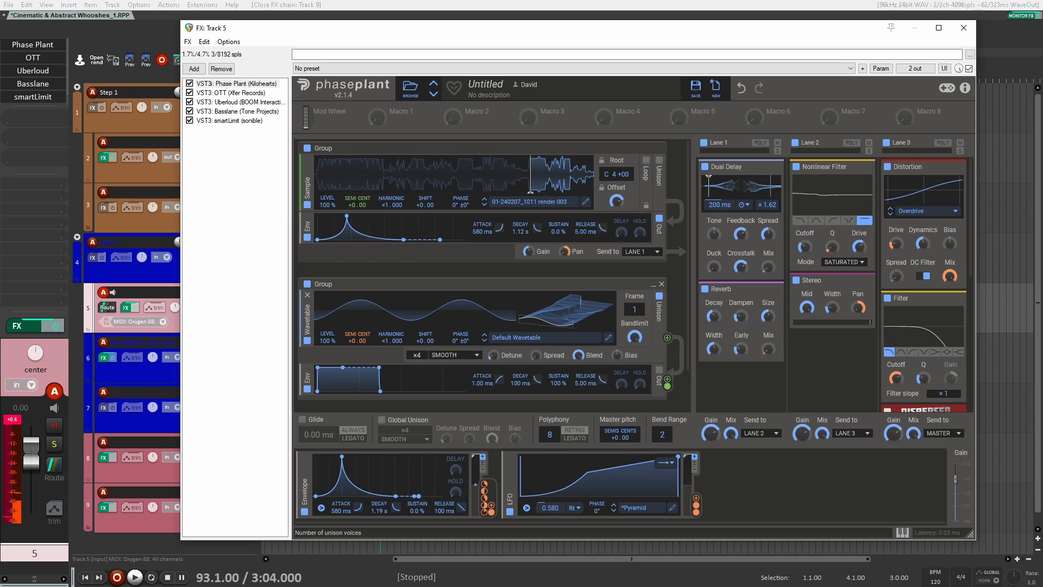
{"action": "left_click_drag", "start_coordinate": [417, 355], "coordinate": [418, 339]}
{"action": "left_click", "coordinate": [452, 355]}
{"action": "left_click", "coordinate": [457, 389]}
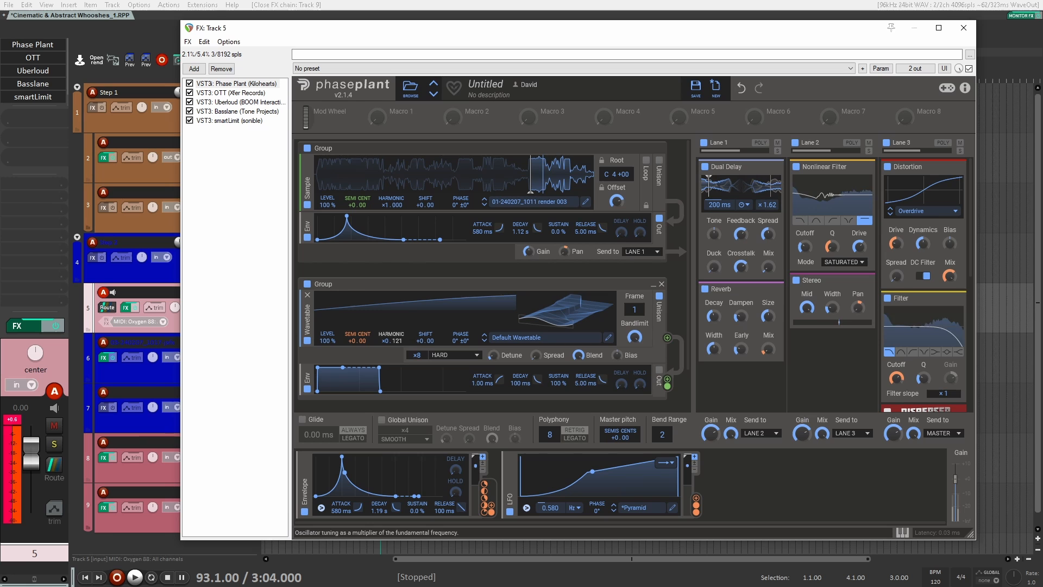
{"action": "left_click_drag", "start_coordinate": [396, 342], "coordinate": [397, 356]}
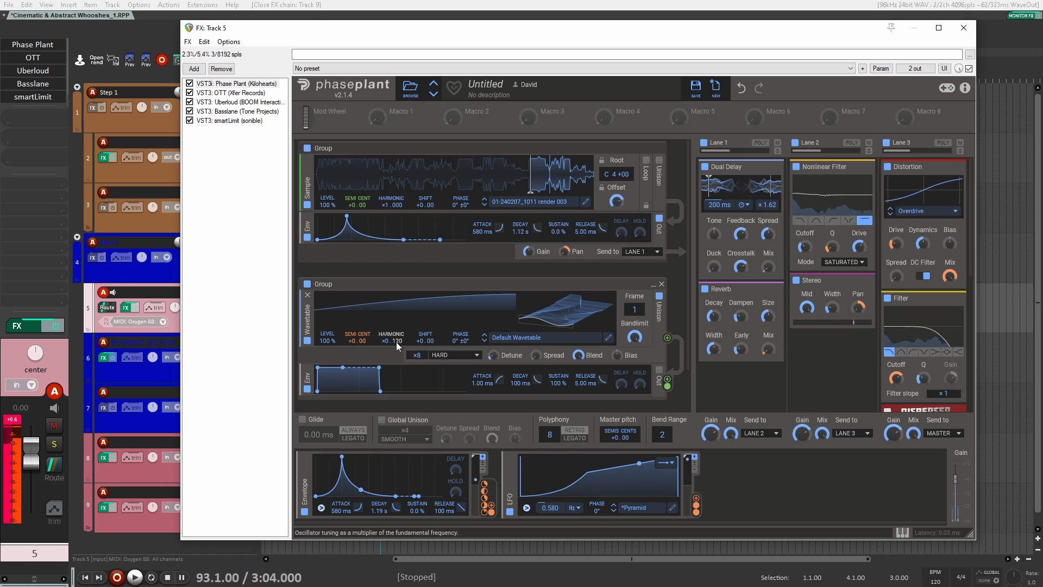